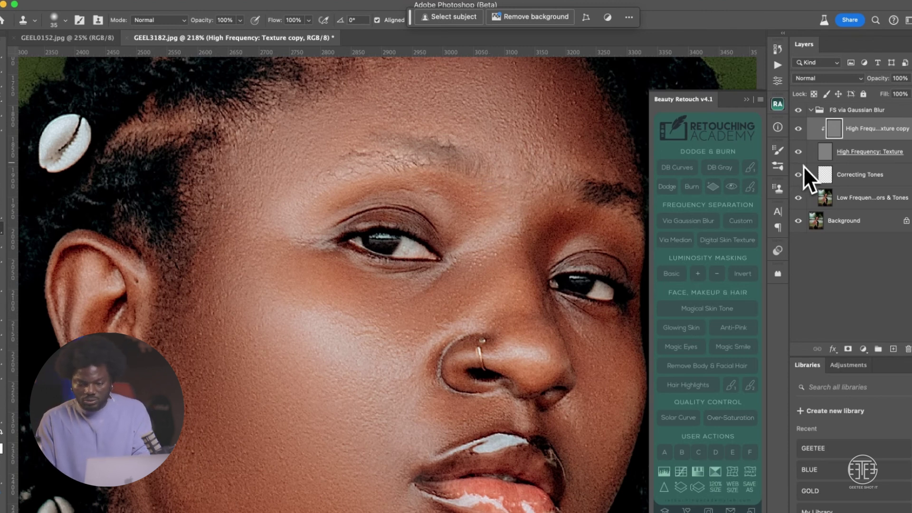
Step: Replace the texture copy with a new duplicate of High Frequency: Texture, clip it to the original, and set its blend mode to Normal
key("BackSpace")
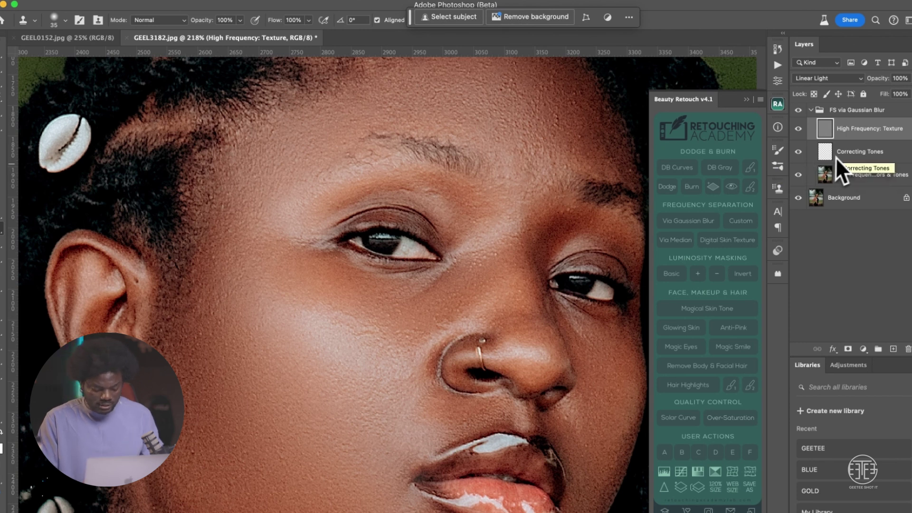
key("super+j")
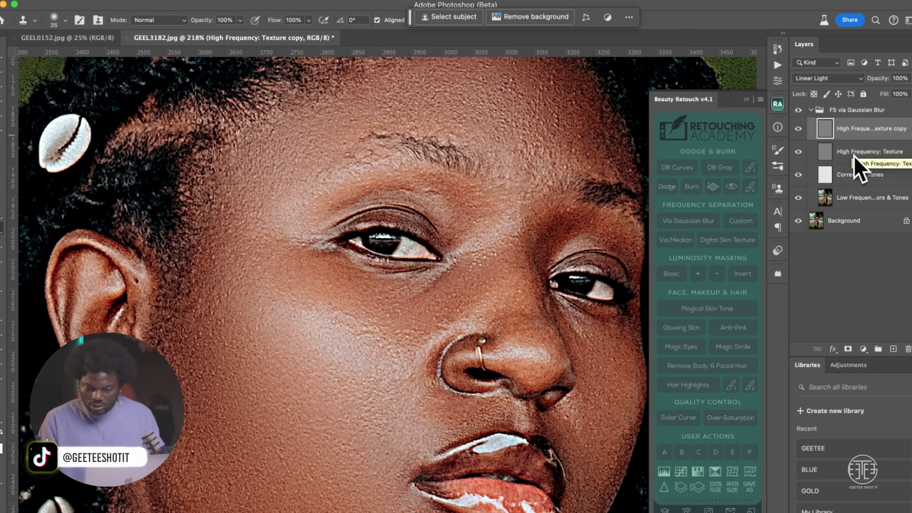
left_click(855, 142, "alt")
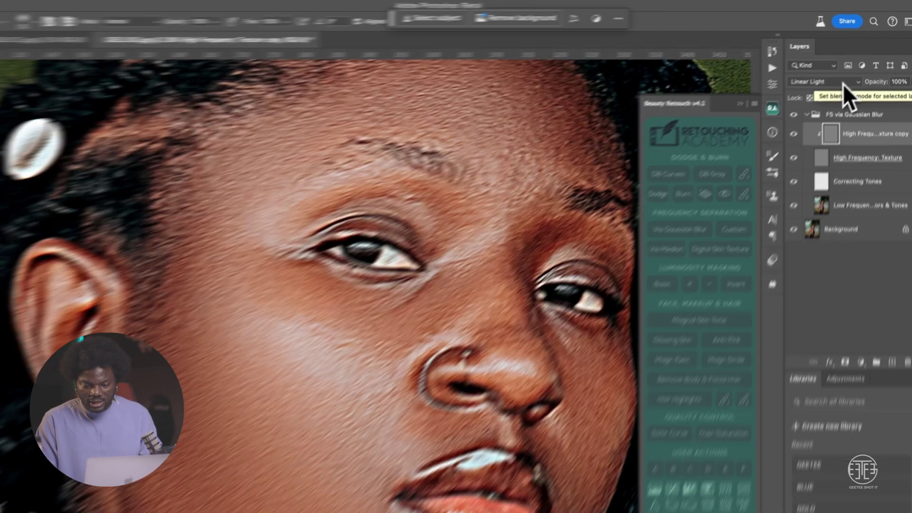
left_click(843, 84)
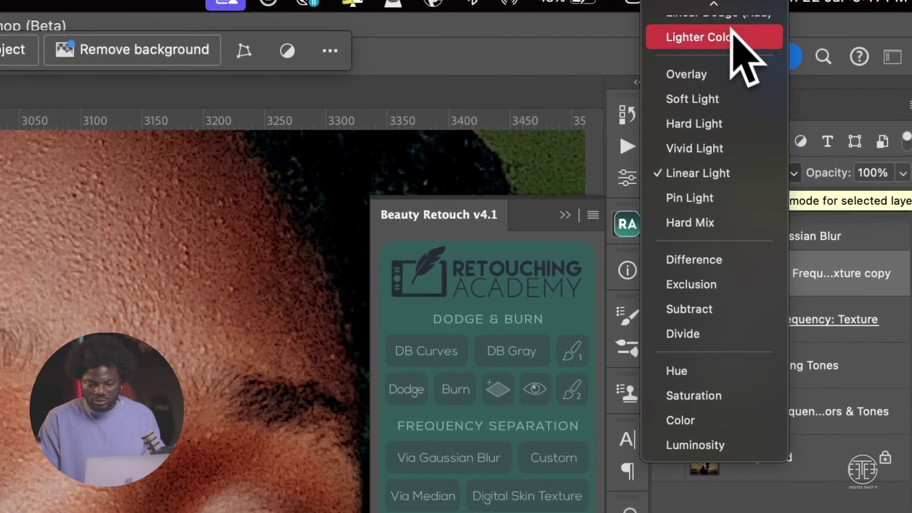
scroll(734, 36, "up", 6)
left_click(730, 40)
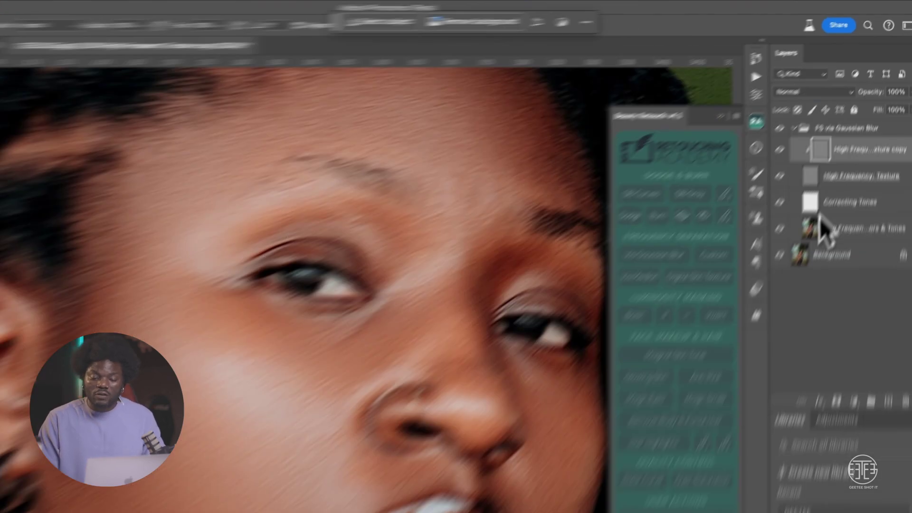
Step: Select the Correcting Tones layer and enable Sample All Layers for the Mixer Brush Tool
left_click(829, 176)
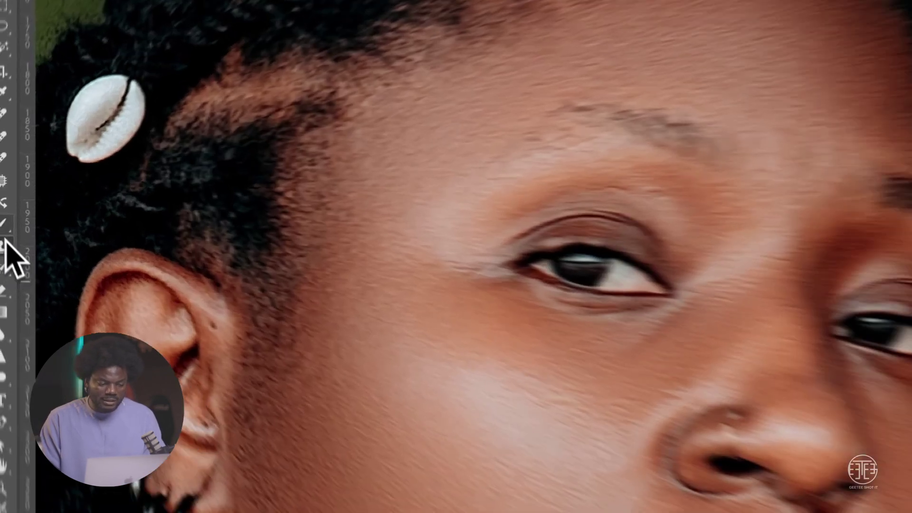
right_click(1, 216)
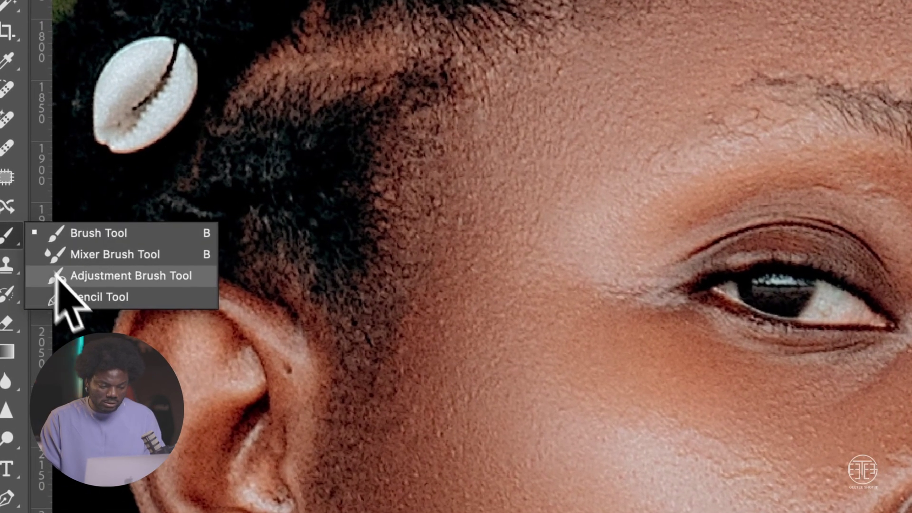
left_click(92, 254)
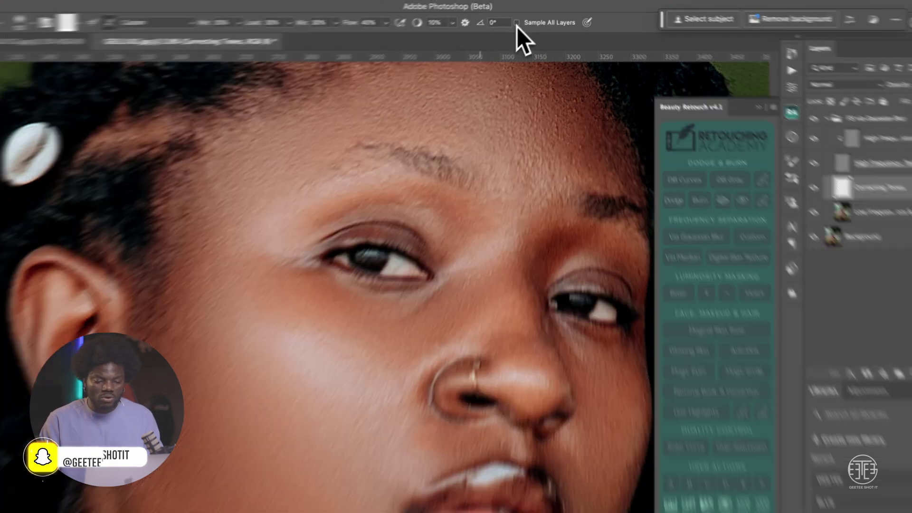
left_click(520, 20)
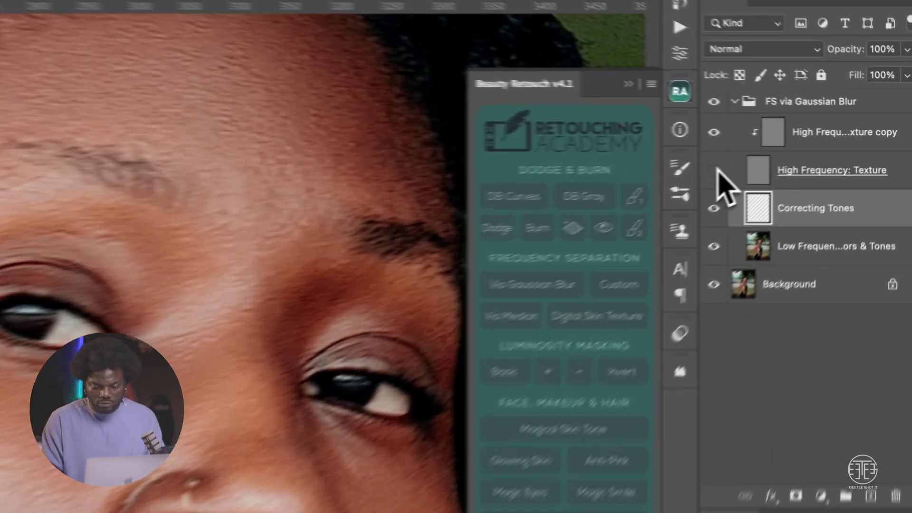
Step: Toggle the visibility of the high frequency texture layers to compare the Correcting Tones painting with and without texture
left_click(716, 171)
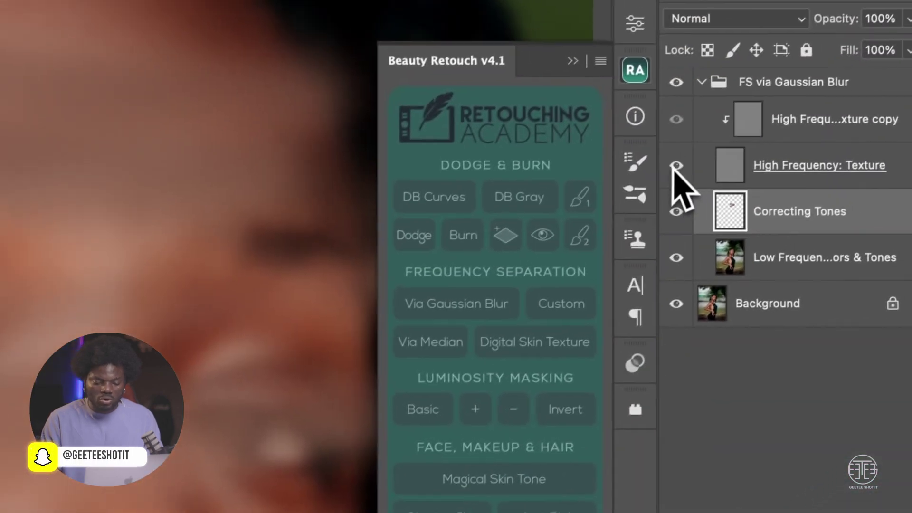
left_click(717, 133)
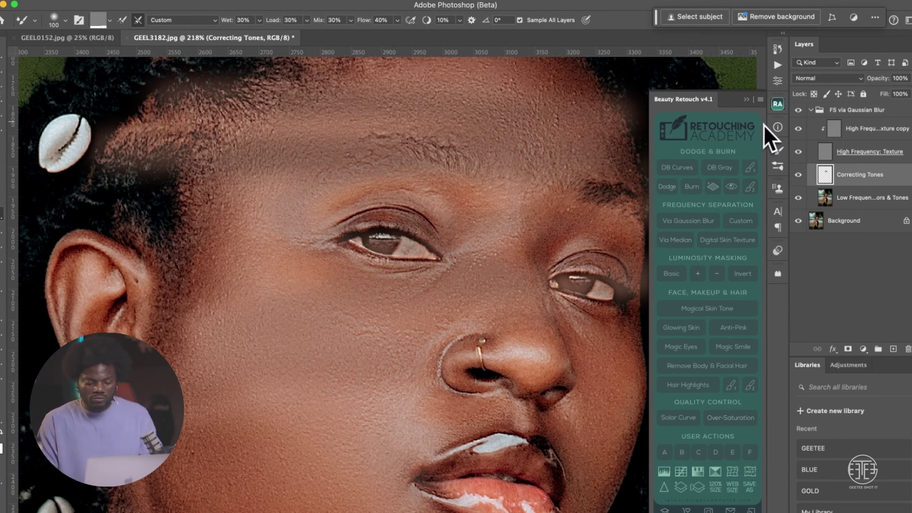
key("ctrl+comma")
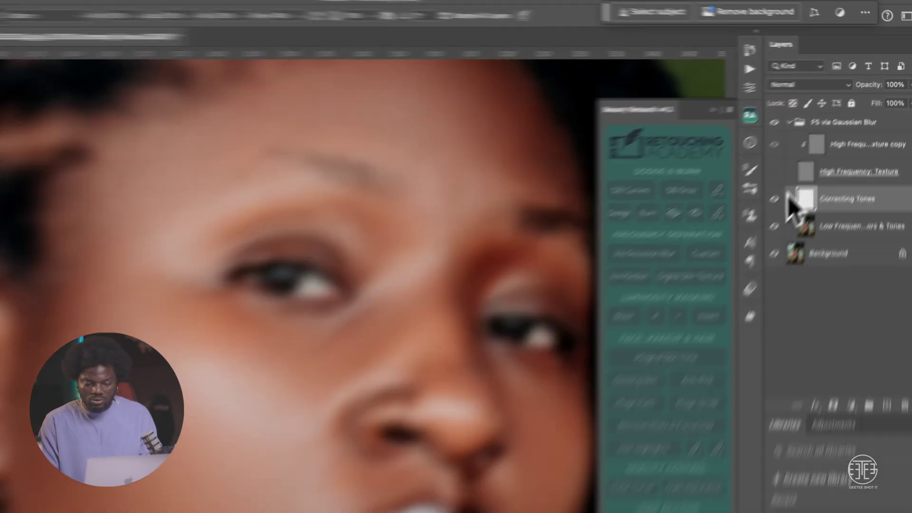
left_click(798, 151)
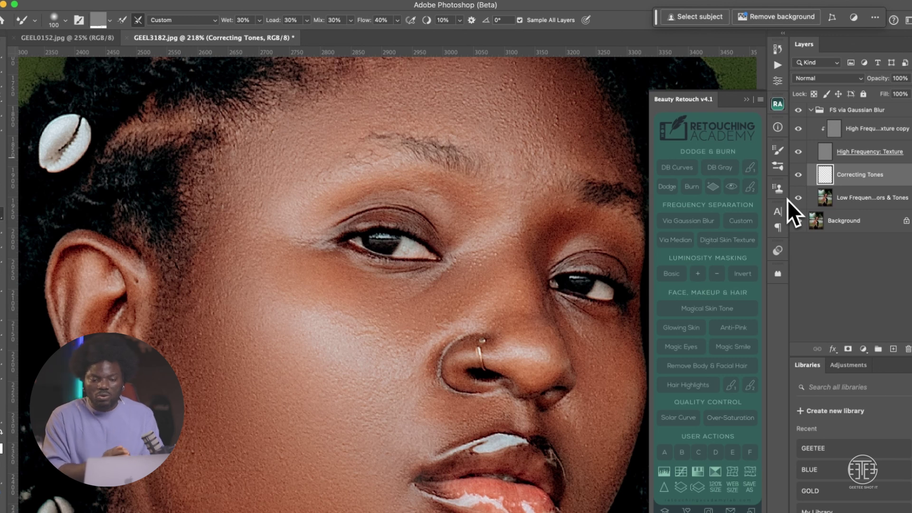
Step: Disable Sample All Layers for the Mixer Brush and select the Low Frequency: Colors & Tones layer
left_click(519, 20)
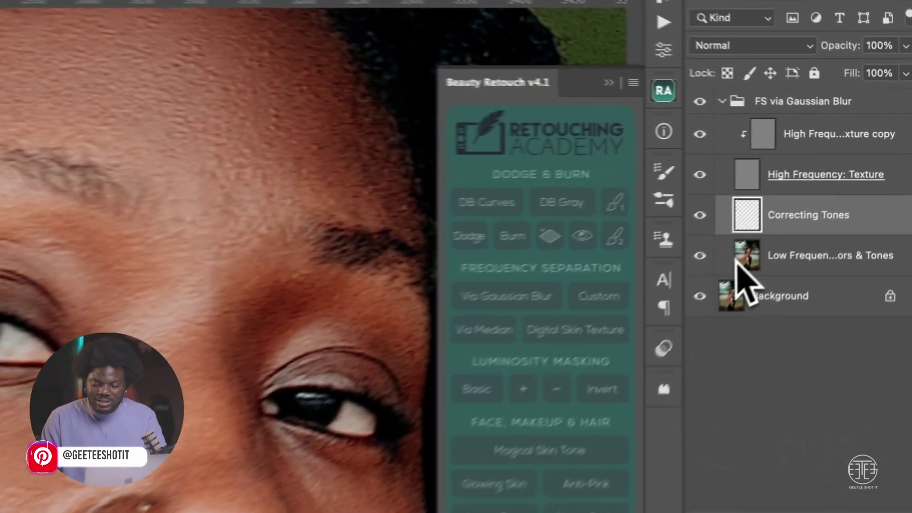
left_click(736, 261)
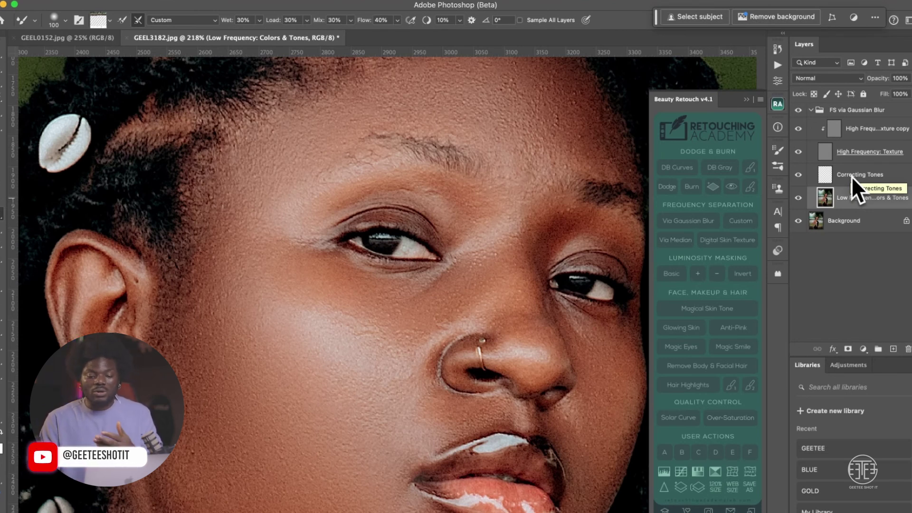
left_click(827, 200)
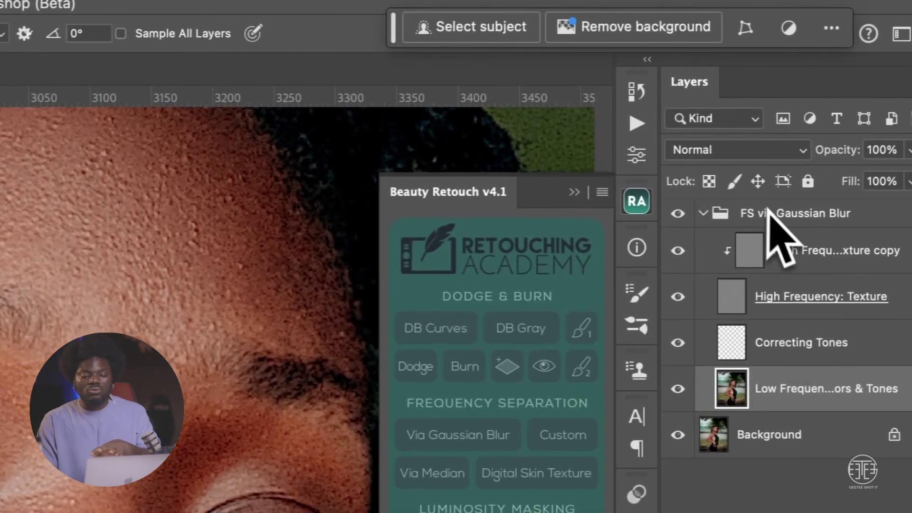
Step: Delete the FS via Gaussian Blur group and run the DB Curves action to build the dodge and burn layers
left_click(864, 213)
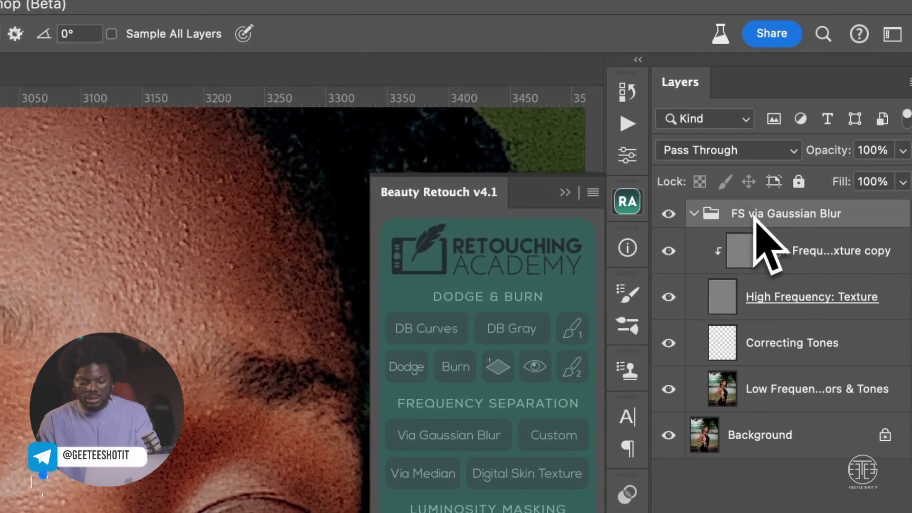
key("Delete")
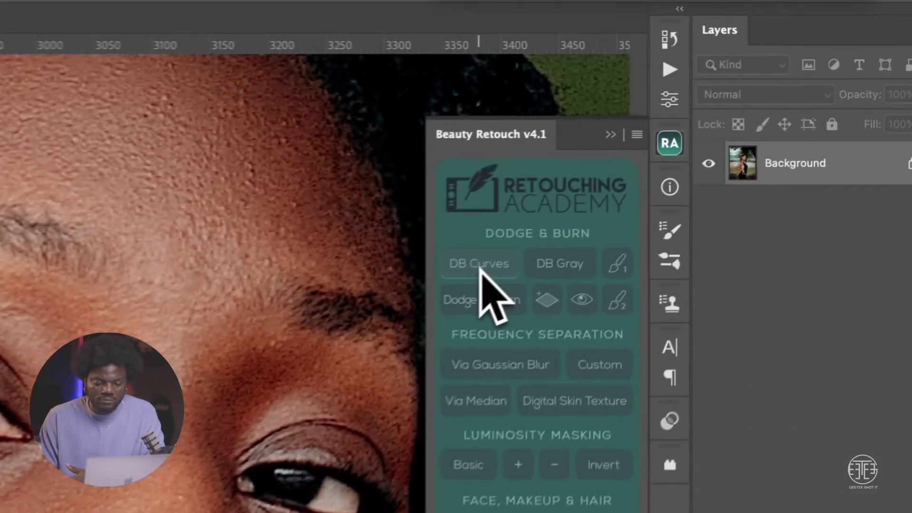
left_click(674, 168)
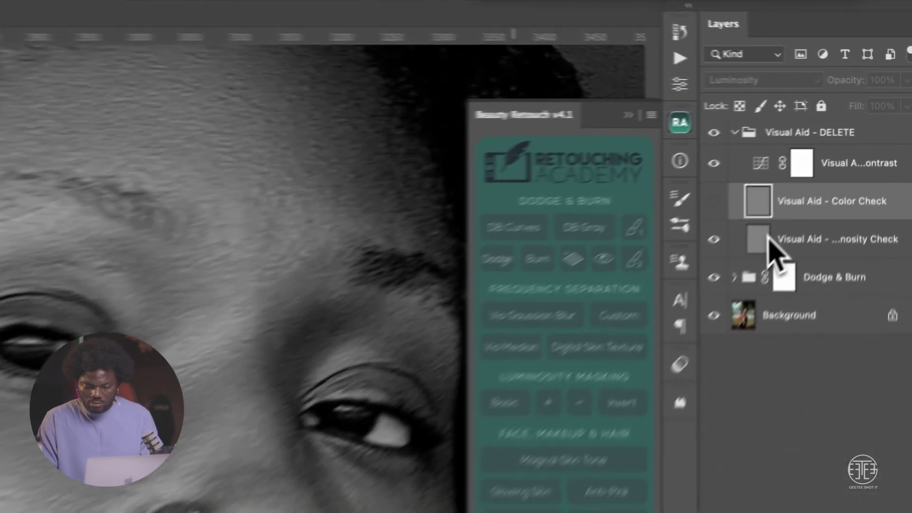
Step: Select the luminosity check layer and toggle the contrast curve and the Visual Aid group to examine their effect on the portrait
left_click(831, 176)
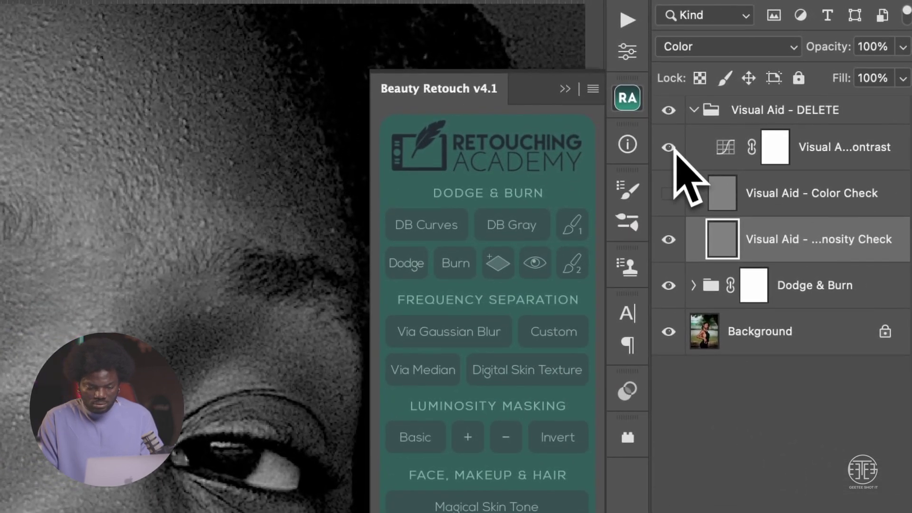
left_click(669, 147)
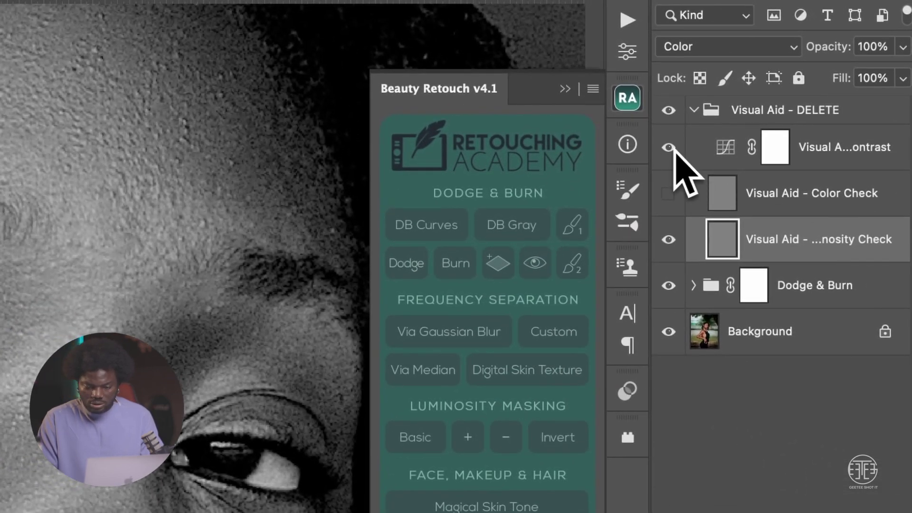
left_click(669, 148)
left_click(669, 148)
left_click(668, 148)
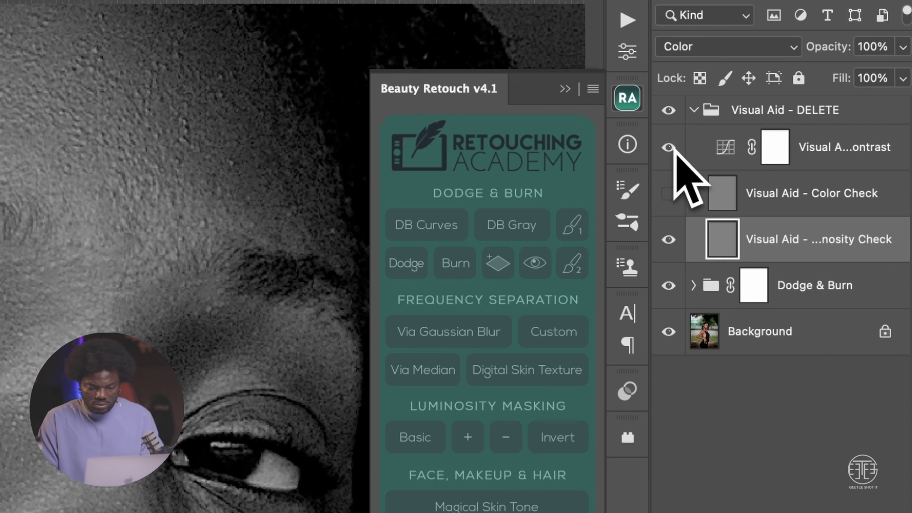
left_click(669, 110)
left_click(669, 110)
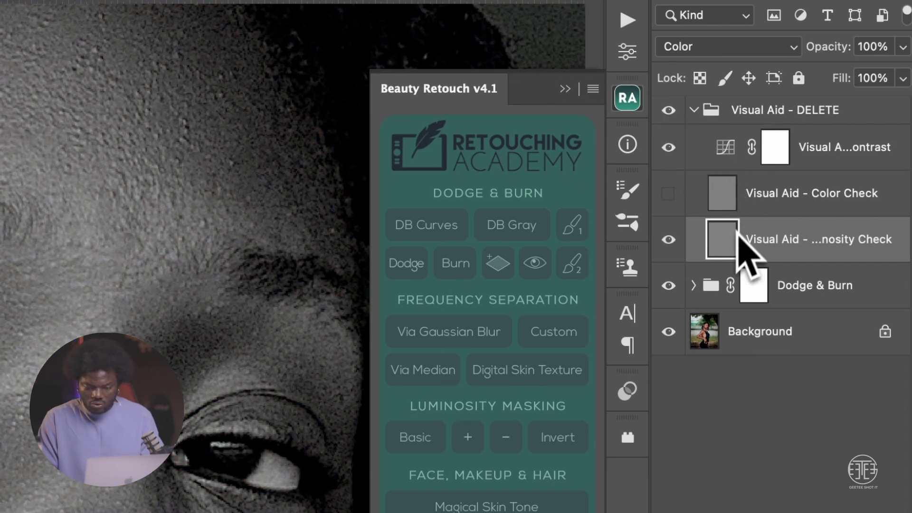
Step: Expand the Dodge & Burn group and paint a brush stroke on the Burn Curve mask across the area under the eye
left_click(694, 286)
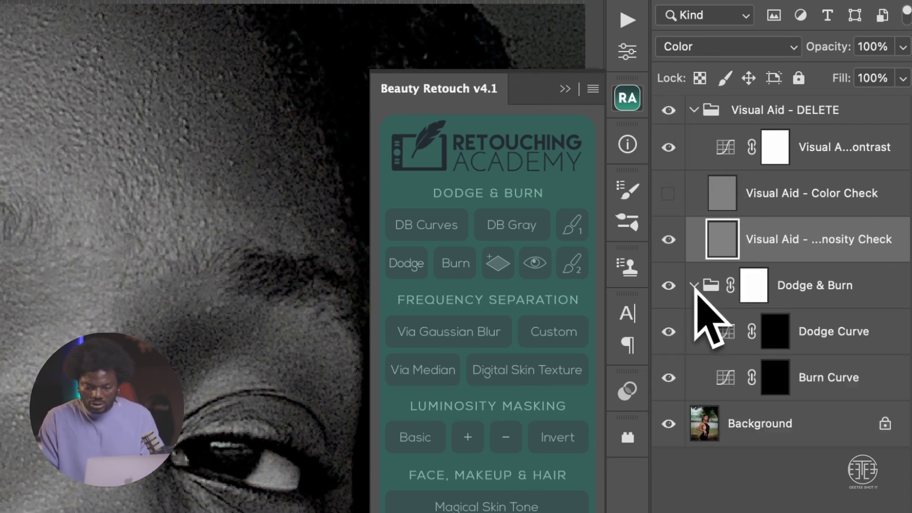
left_click(775, 383)
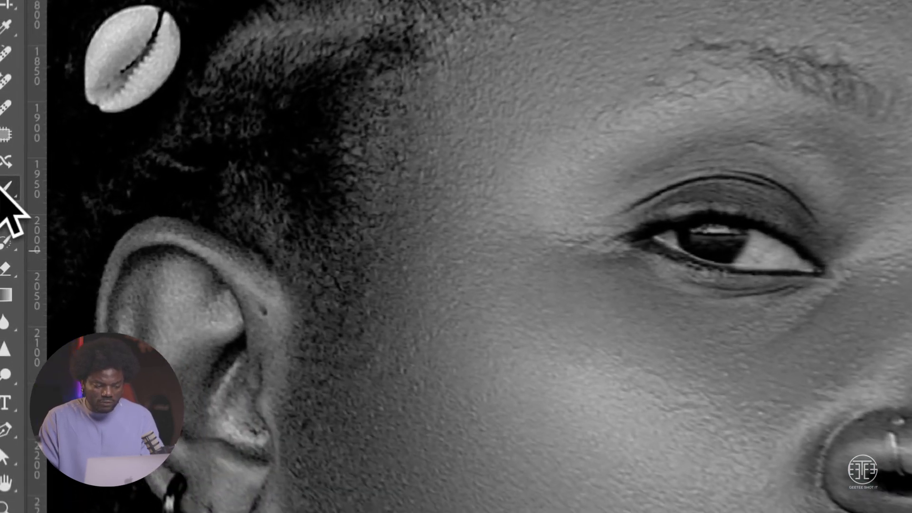
left_click(2, 211)
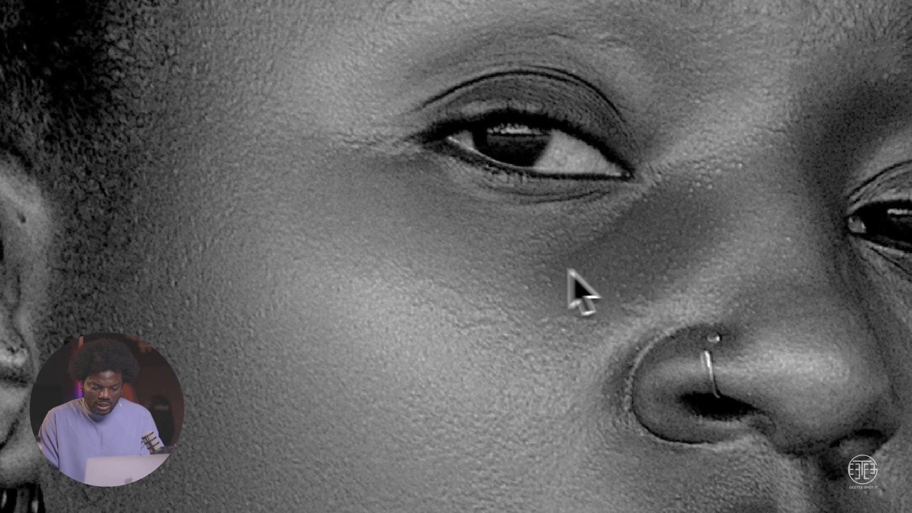
mouse_move(569, 270)
left_mouse_down()
mouse_move(428, 249)
mouse_move(365, 179)
left_mouse_up()
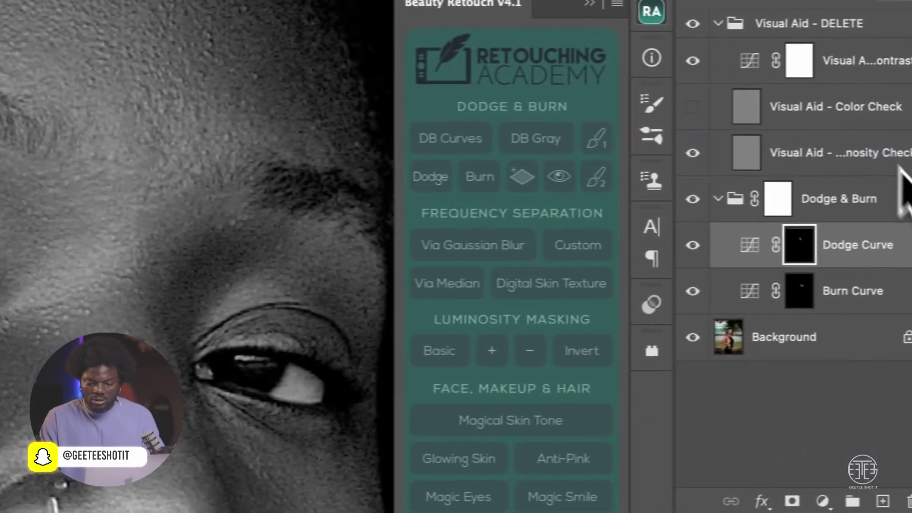
Step: Hide the luminosity check layer to show the dodged and burned portrait in color
left_click(693, 153)
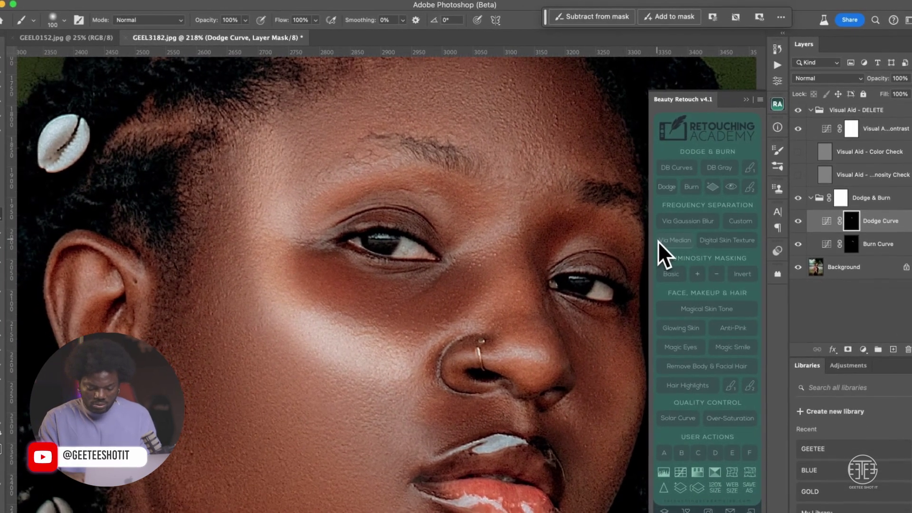
key("super+minus")
key("super+minus")
key("super+minus")
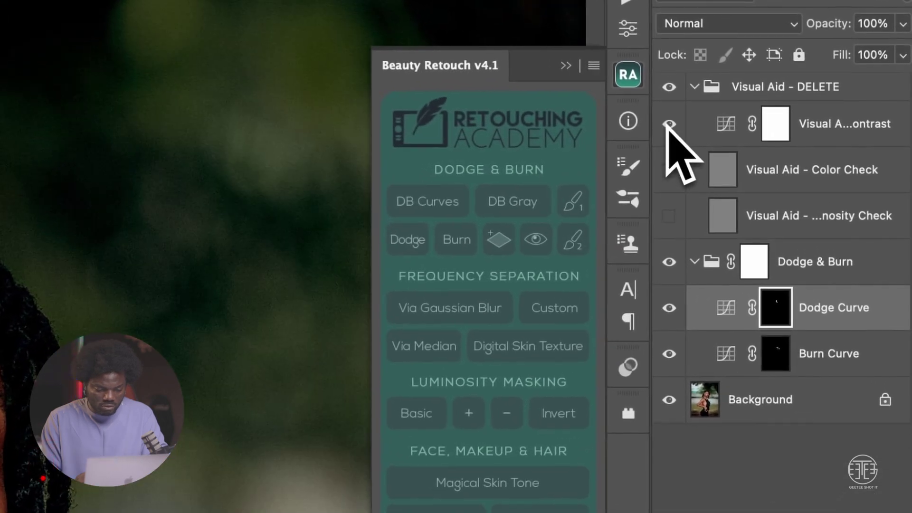
Step: Compare the portrait with and without the Visual Aid group and the Dodge & Burn group, collapsing the Visual Aid group
left_click(669, 87)
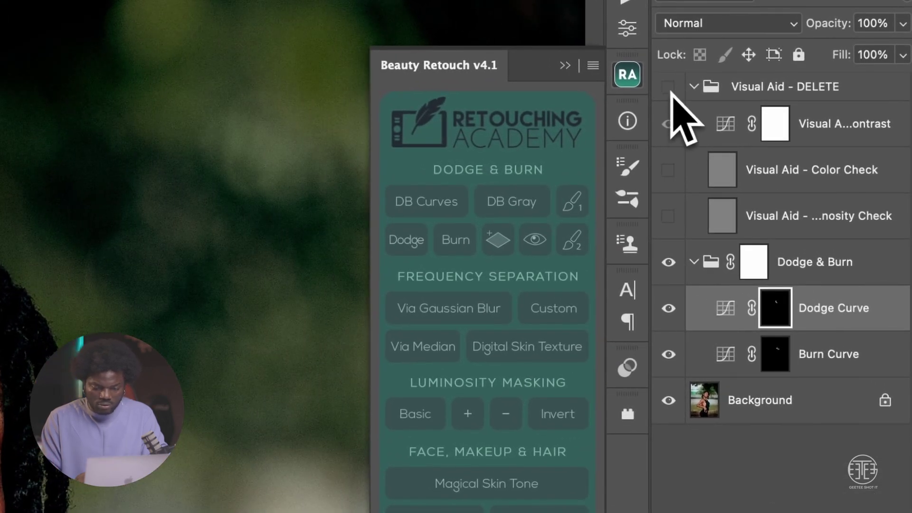
left_click(669, 87)
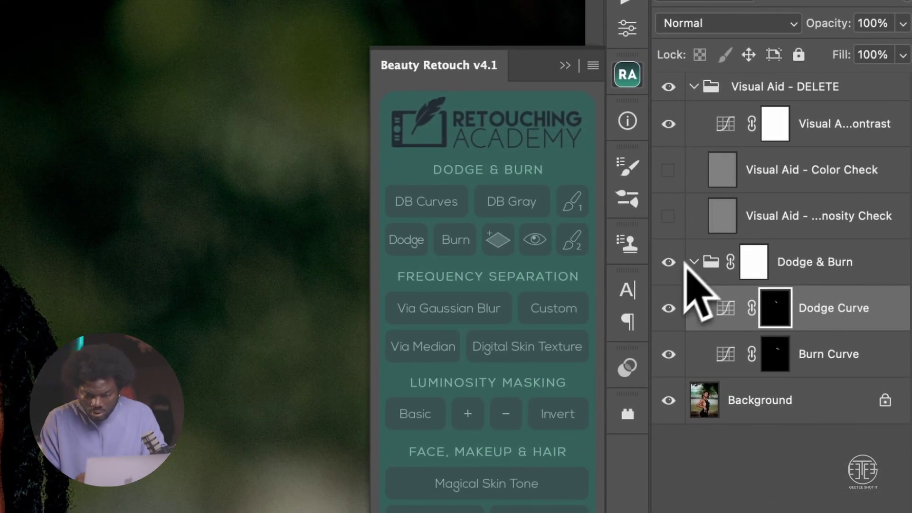
left_click(695, 87)
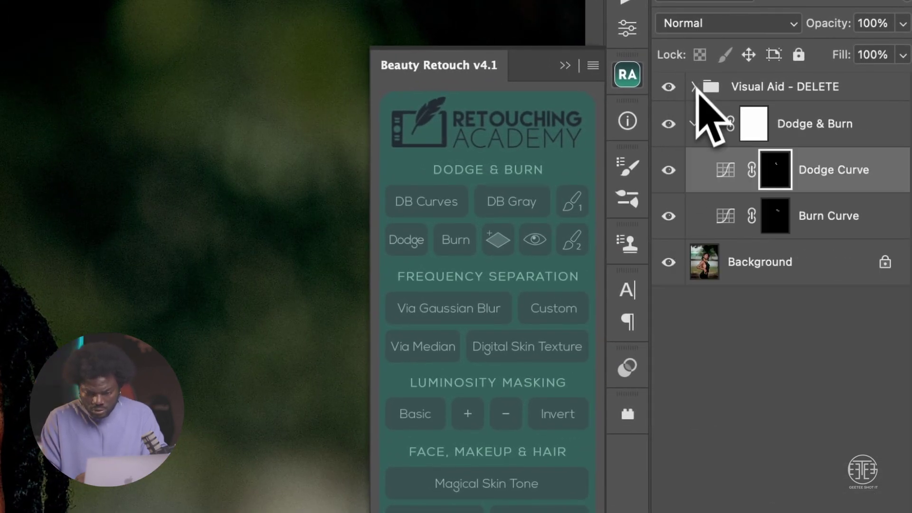
left_click(669, 124)
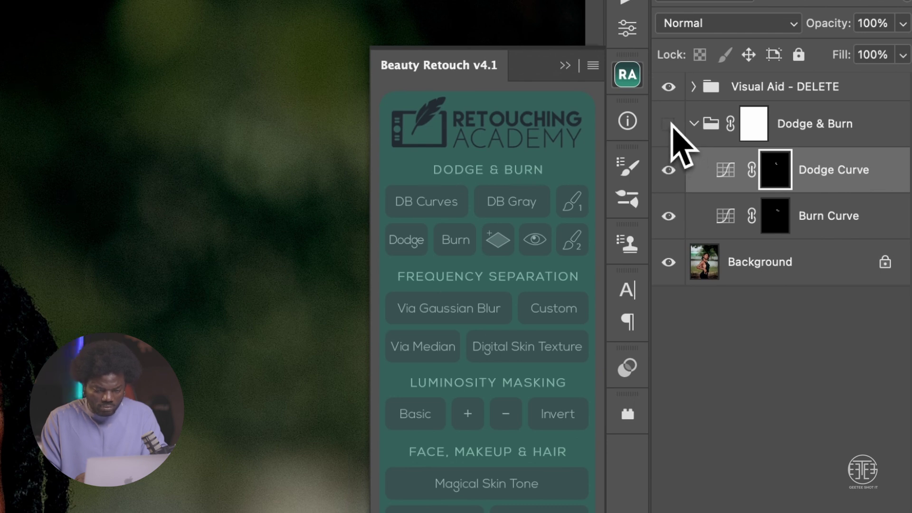
left_click(669, 124)
Step: Delete the Visual Aid - DELETE group, keeping the Dodge & Burn group above the Background
mouse_move(835, 85)
left_mouse_down()
mouse_move(831, 112)
mouse_move(906, 261)
mouse_move(902, 512)
left_mouse_up()
left_click_drag(901, 423, 891, 449)
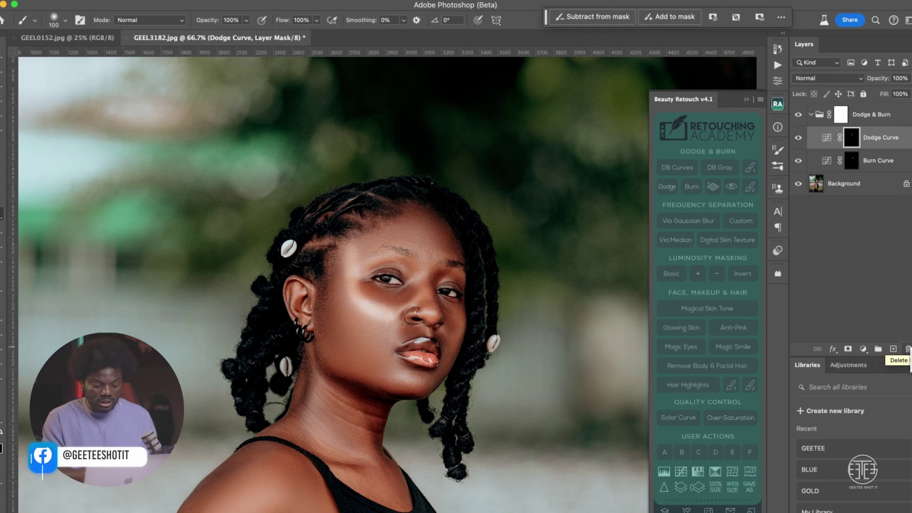
key("ctrl+z")
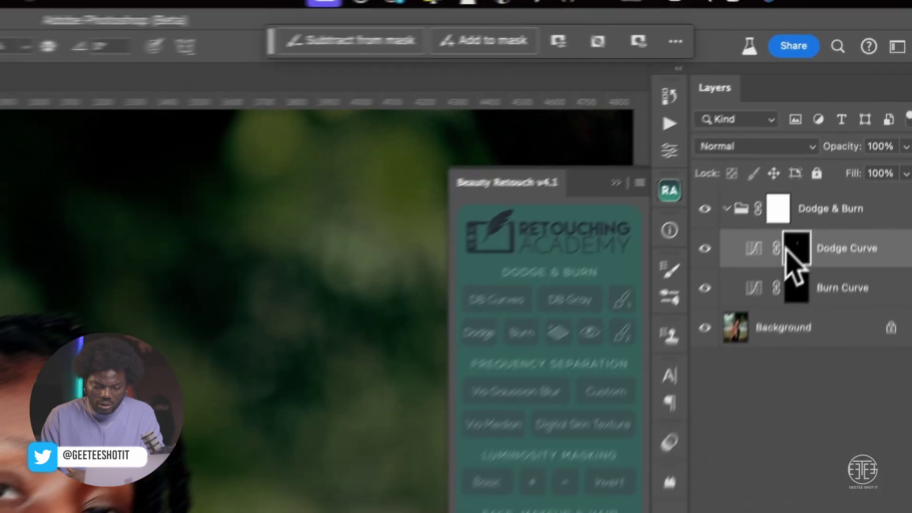
Step: Feather the Dodge Curve mask to 49 px and apply a feather to the Burn Curve mask as well
double_click(852, 138)
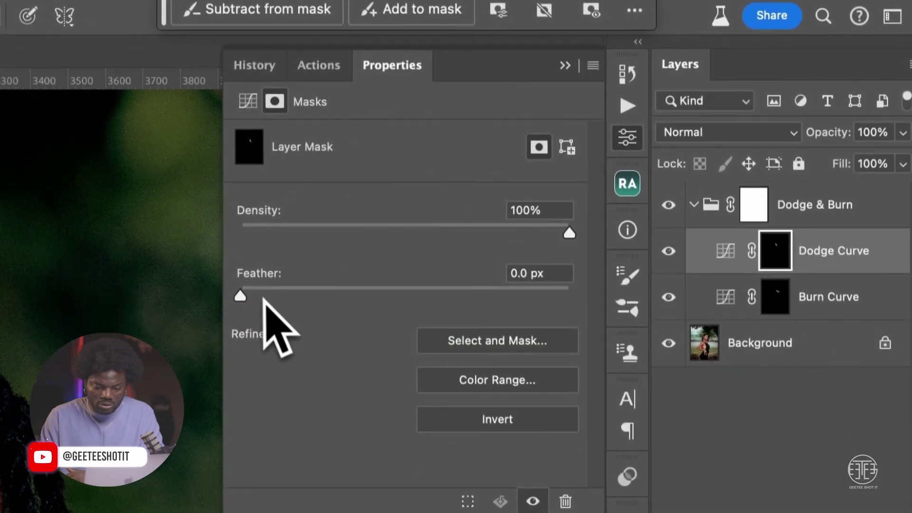
left_click_drag(264, 299, 339, 293)
left_click(775, 288)
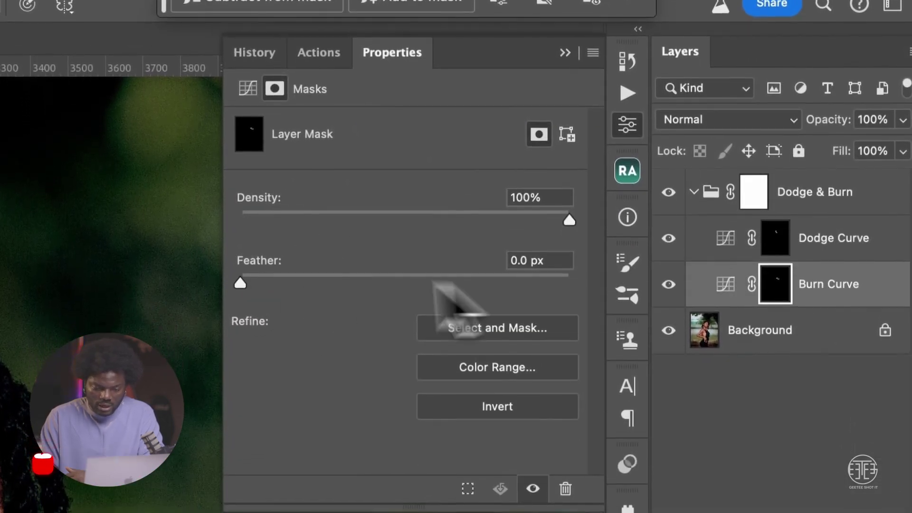
mouse_move(243, 282)
left_mouse_down()
mouse_move(397, 290)
mouse_move(407, 300)
mouse_move(404, 287)
mouse_move(447, 288)
left_mouse_up()
left_click(776, 246)
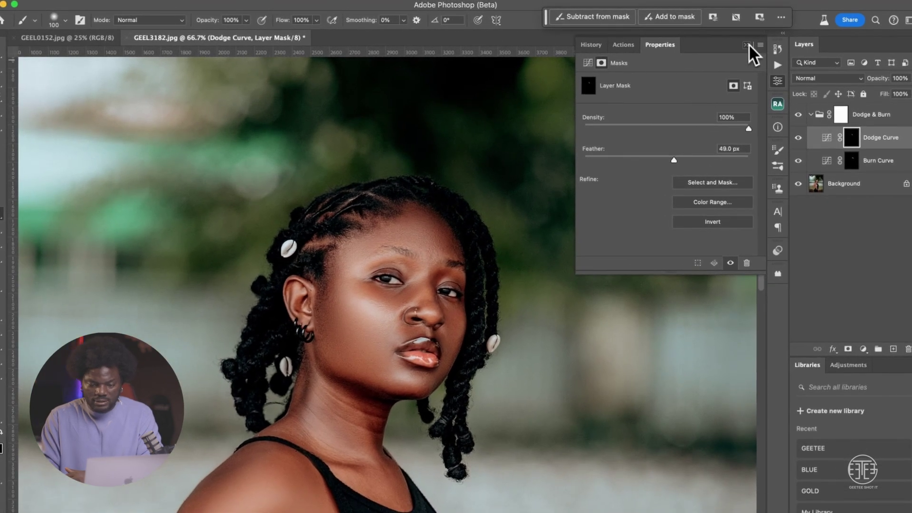
left_click(735, 44)
Step: Compare the portrait with and without the Dodge & Burn group
left_click(797, 115)
left_click(796, 115)
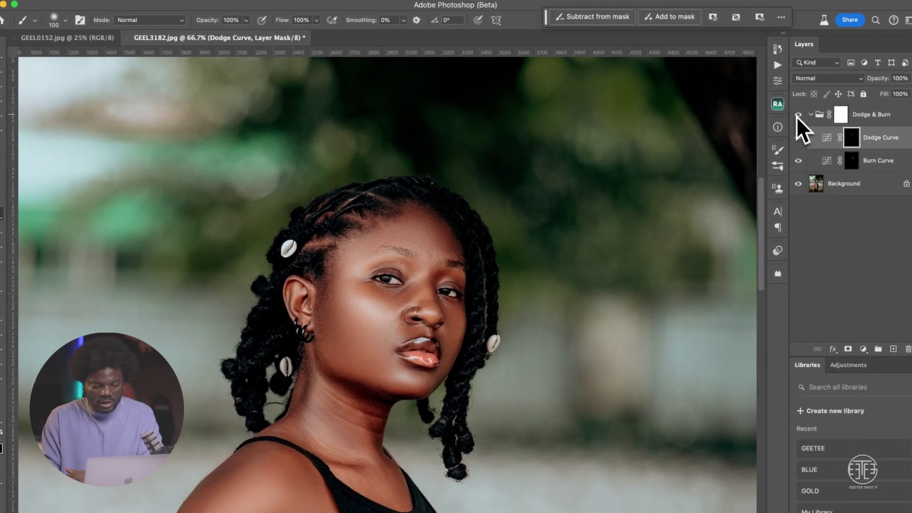
left_click(796, 115)
left_click(797, 115)
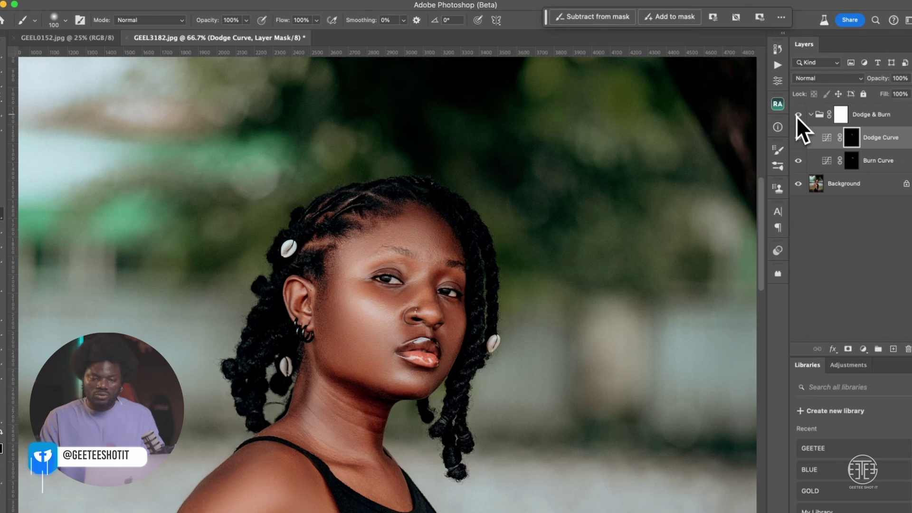
Step: Collapse the Dodge & Burn group and delete it along with its mask, keeping only the Background
left_click(878, 114)
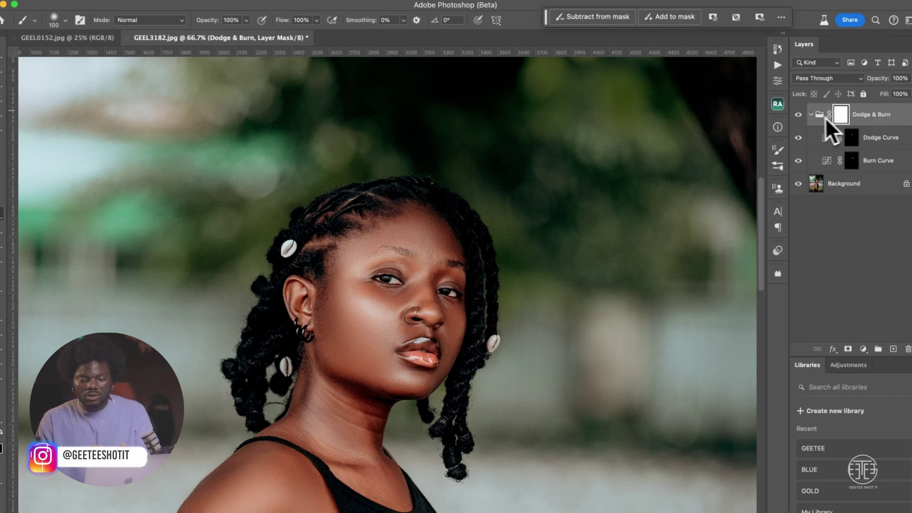
left_click(811, 114)
key("Delete")
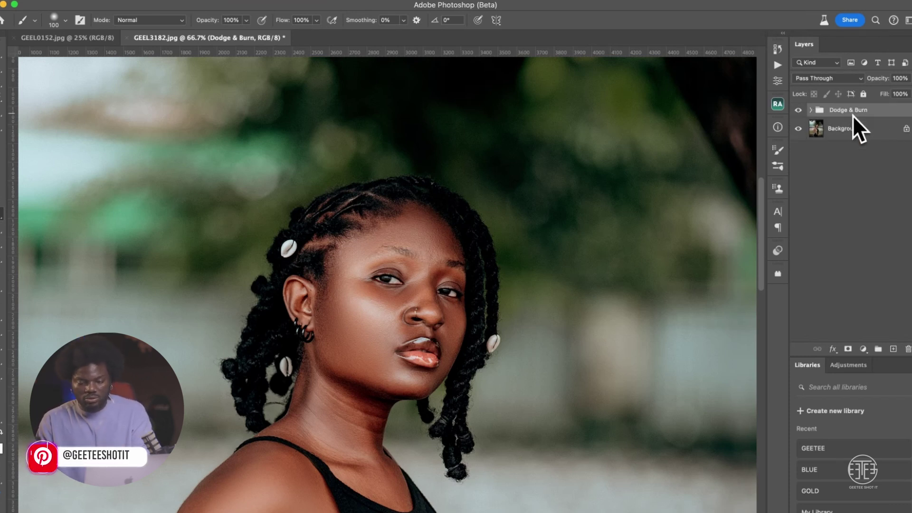
Step: Create the Beauty Retouch D&B Gray Layer Set and select the gray thumbnail of its Darken layer
left_click(782, 104)
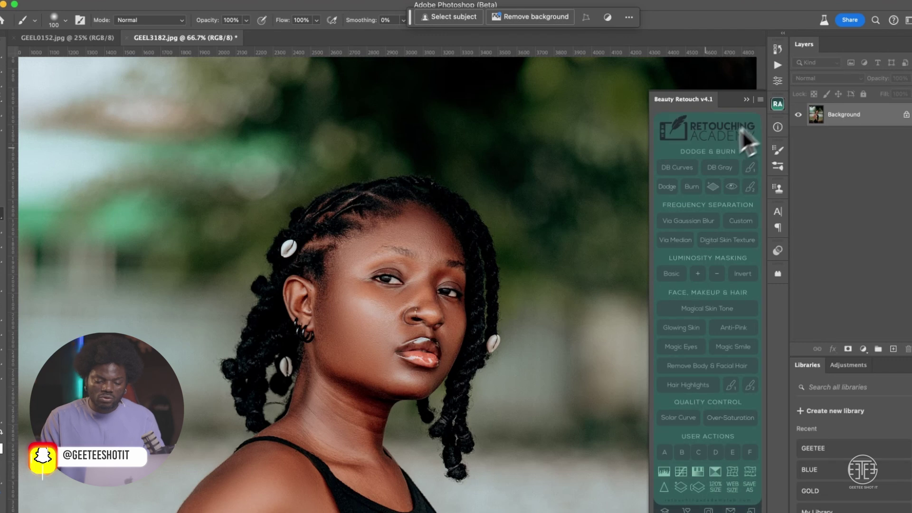
left_click(720, 167)
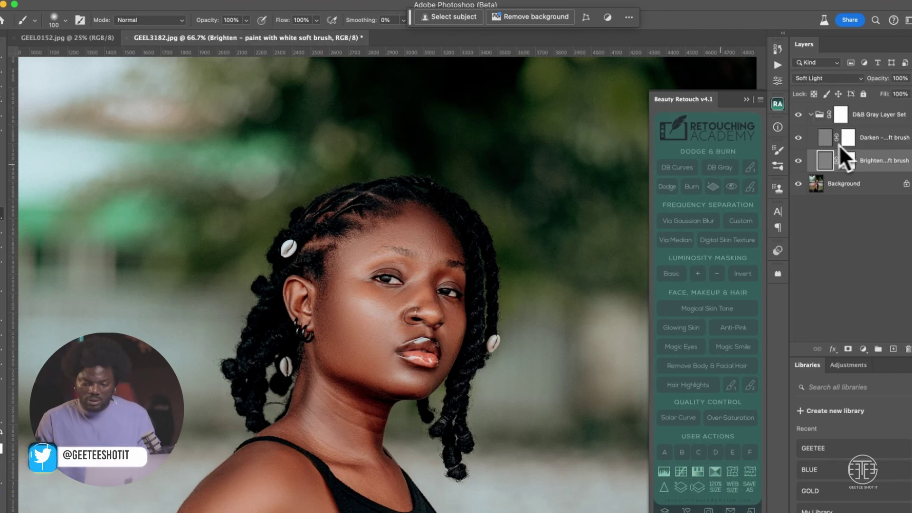
left_click(825, 139)
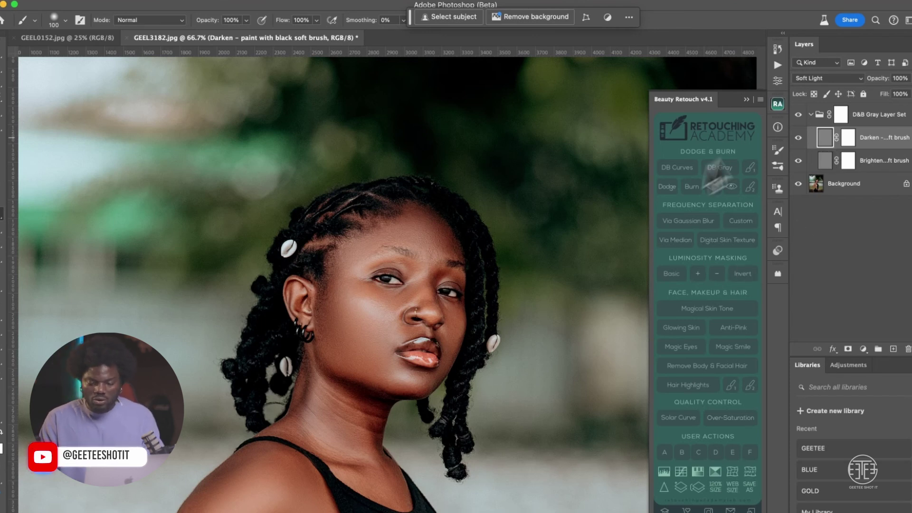
left_click(823, 135)
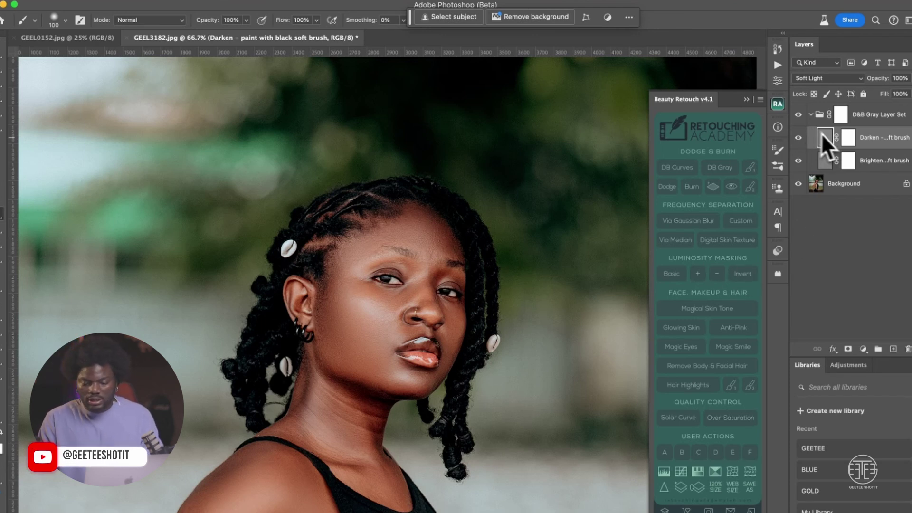
Step: Activate the Dodge Tool and target the gray thumbnail of the Brighten layer
left_click(2, 303)
left_click(2, 301)
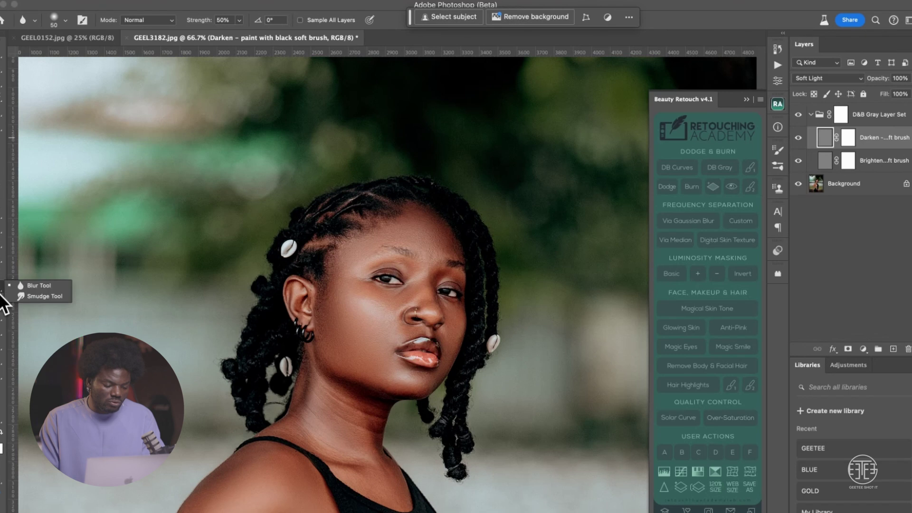
left_click(2, 323)
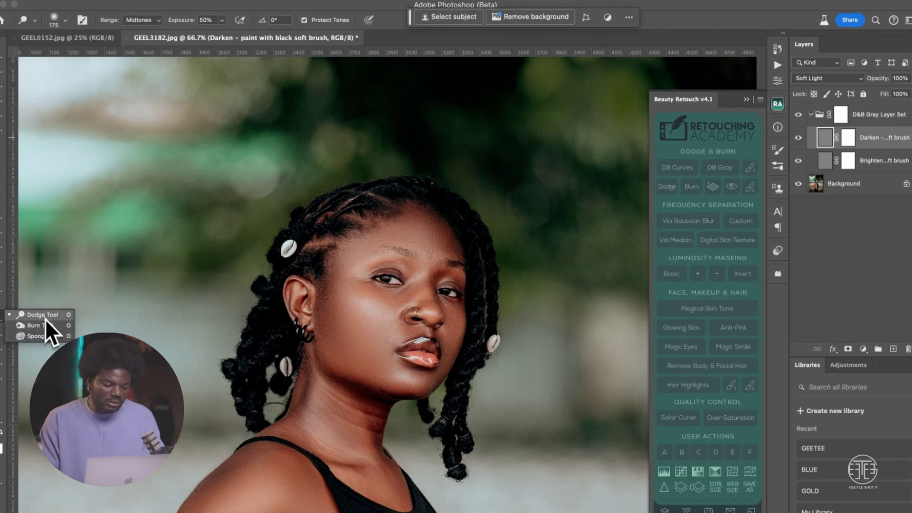
left_click(45, 319)
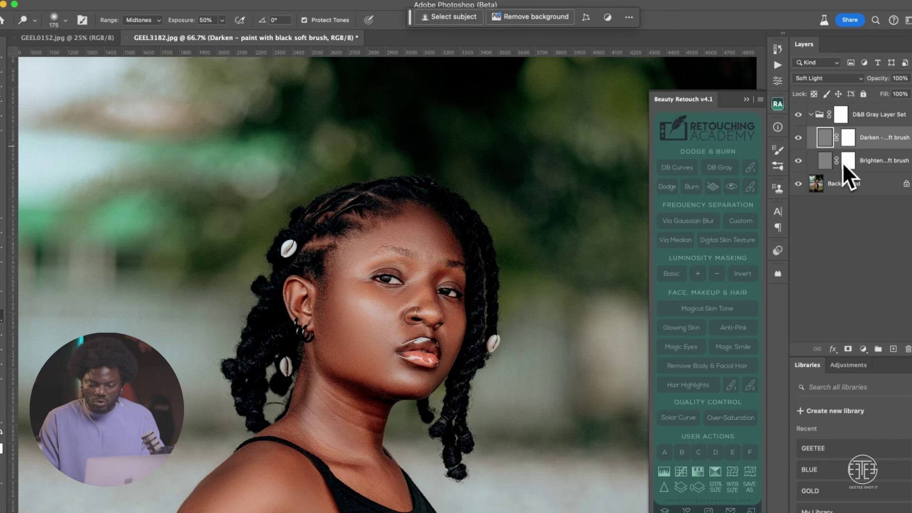
left_click(845, 161)
left_click(823, 162)
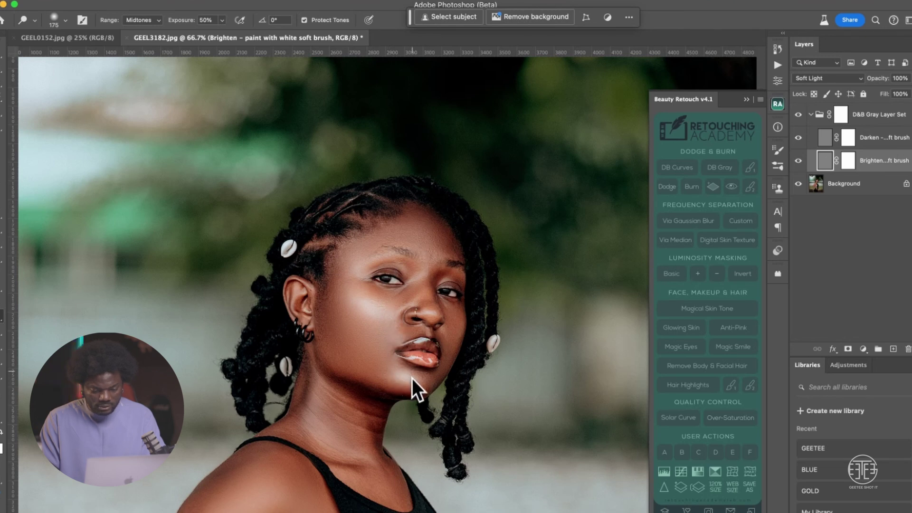
Step: Dodge the highlights of the face on the Brighten layer, enlarging the brush from 125 to 250 for the forehead
key("bracketleft")
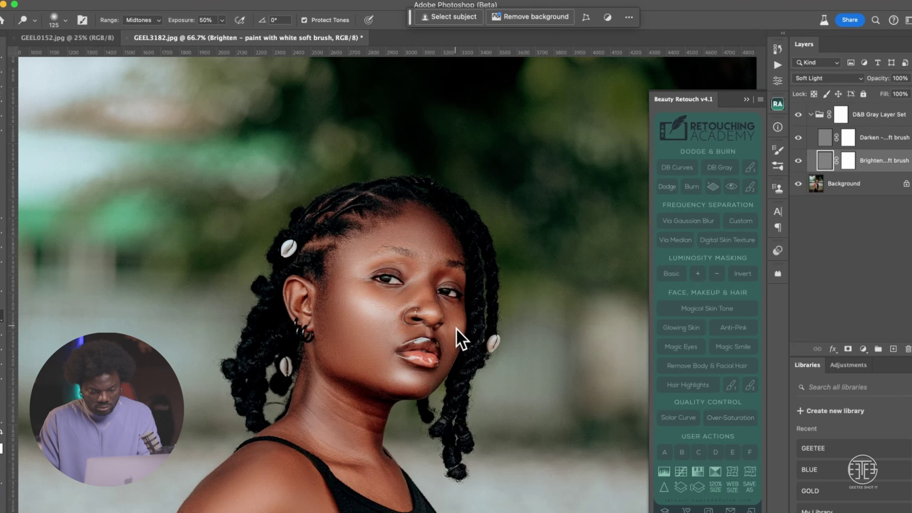
key("bracketright")
key("bracketright")
key("bracketright")
key("bracketright")
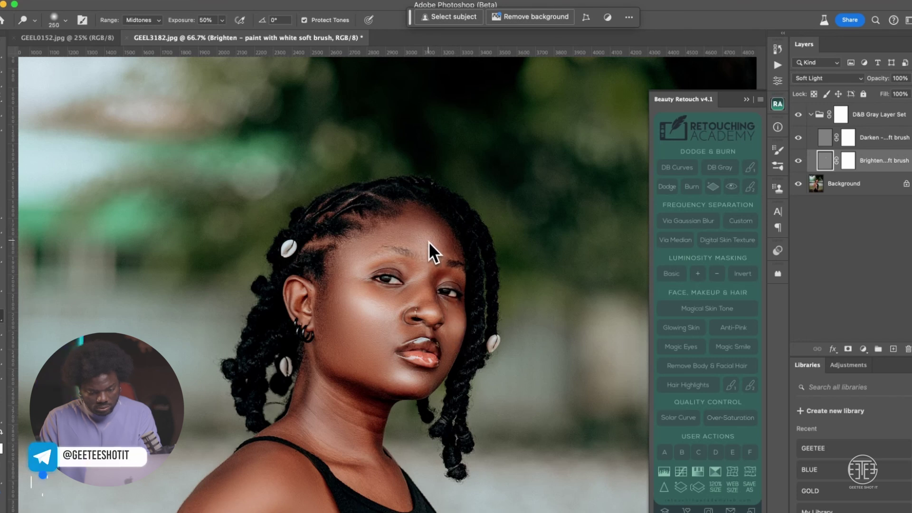
Step: Burn the shadow areas of the face on the Darken layer with the Burn Tool, varying the brush size between 300 and 100
left_click(826, 137)
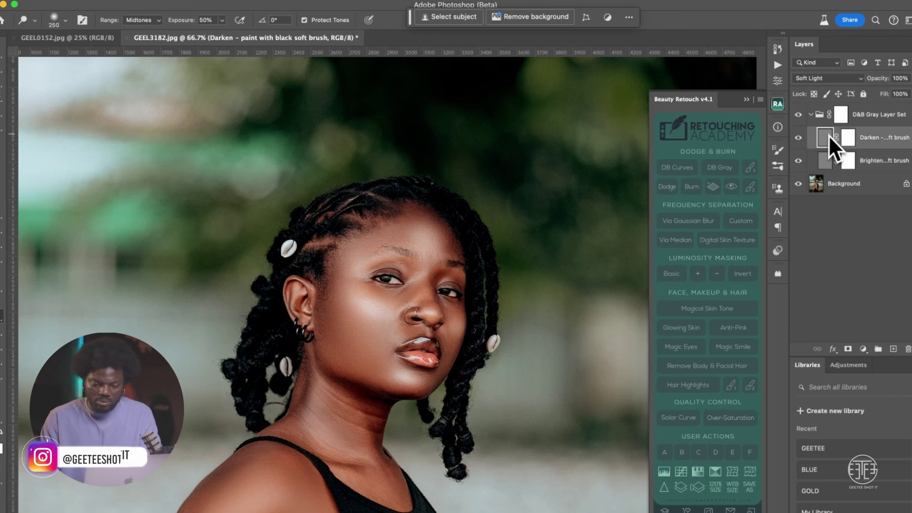
right_click(3, 328)
left_click(28, 327)
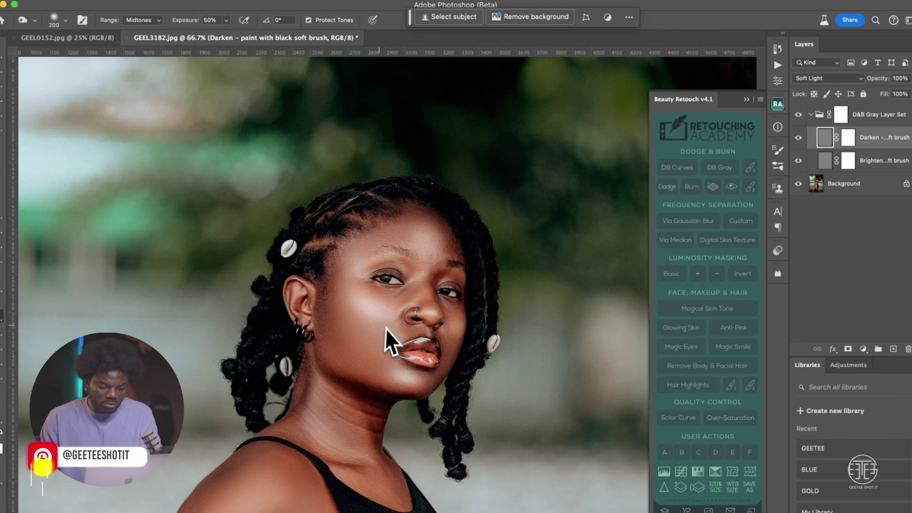
key("bracketright")
key("bracketright")
key("bracketright")
key("bracketleft")
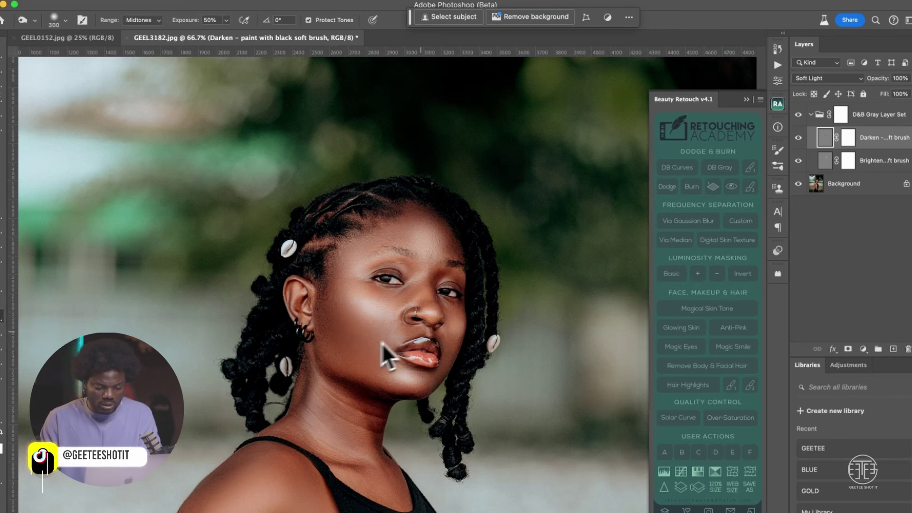
key("bracketleft")
key("bracketleft")
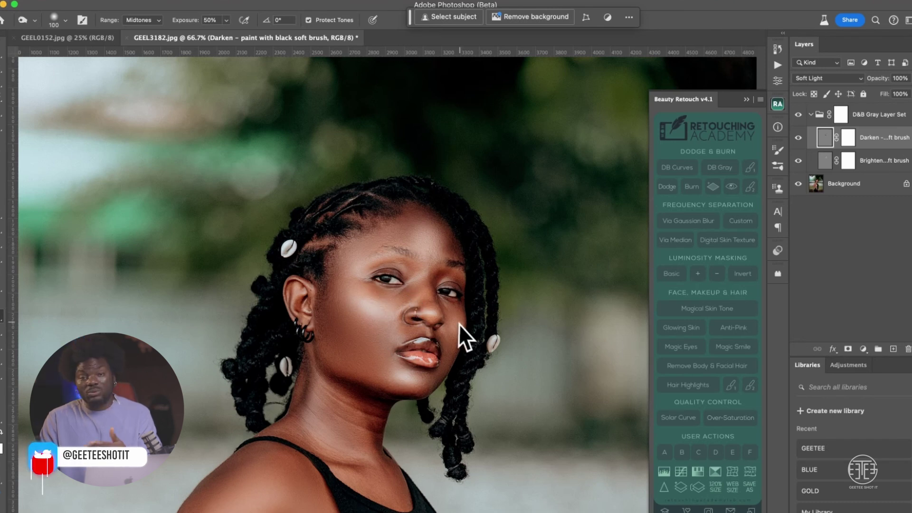
Step: Collapse the D&B Gray Layer Set at 36% opacity, and delete the whole set
left_click(810, 116)
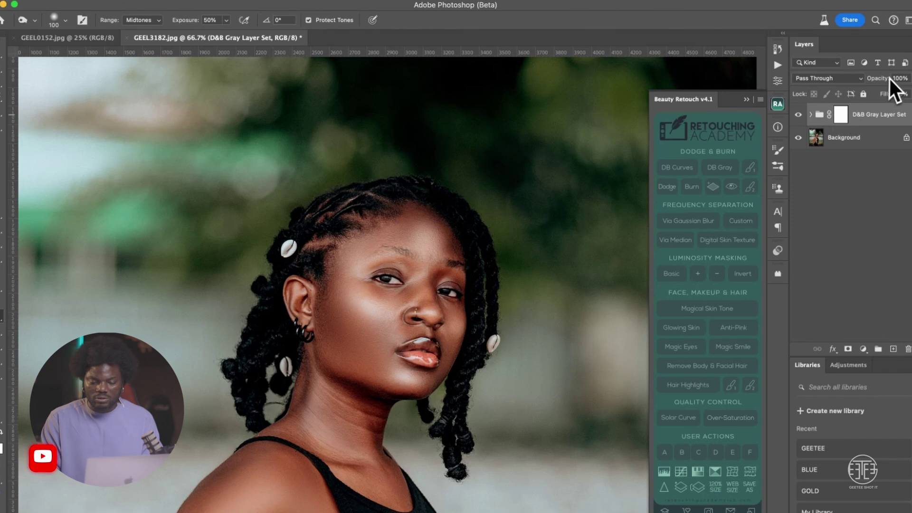
type("36")
key("Return")
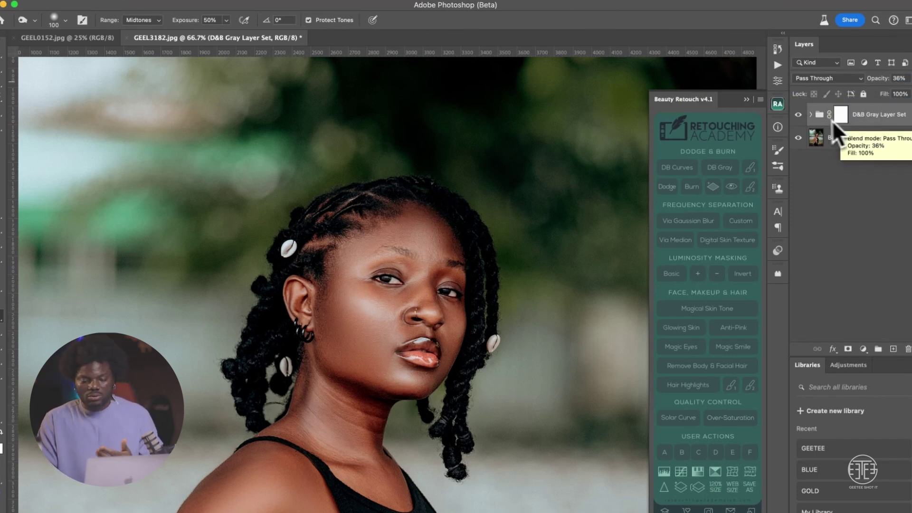
left_click_drag(831, 120, 894, 316)
left_click_drag(907, 357, 908, 350)
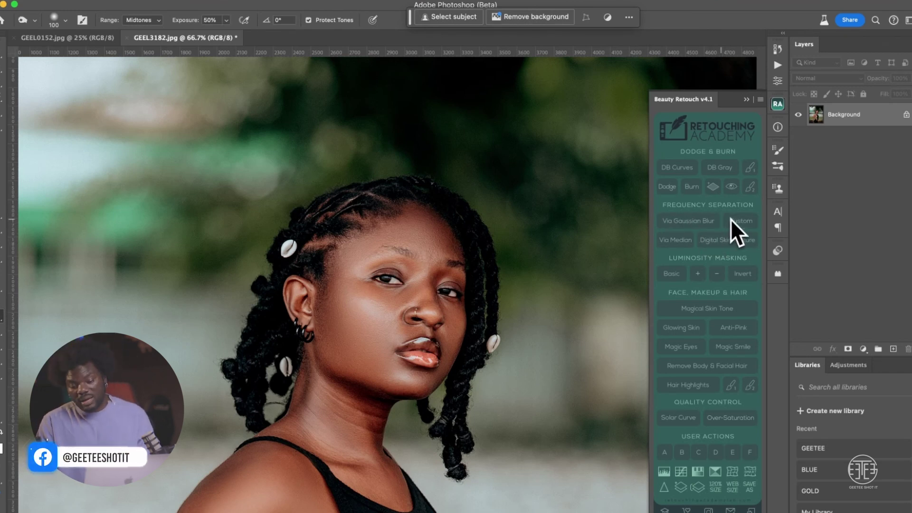
Step: Create a frequency separation via Median with a radius of 7 pixels
left_click(675, 240)
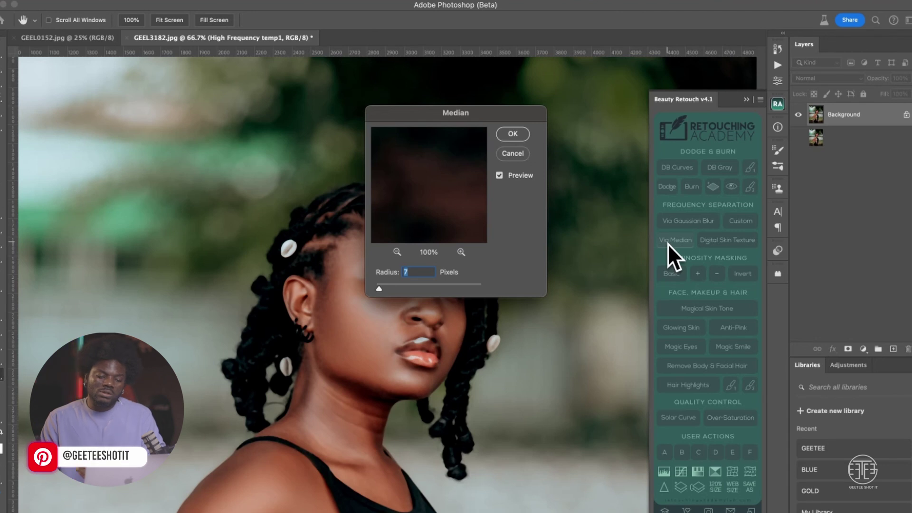
left_click(518, 136)
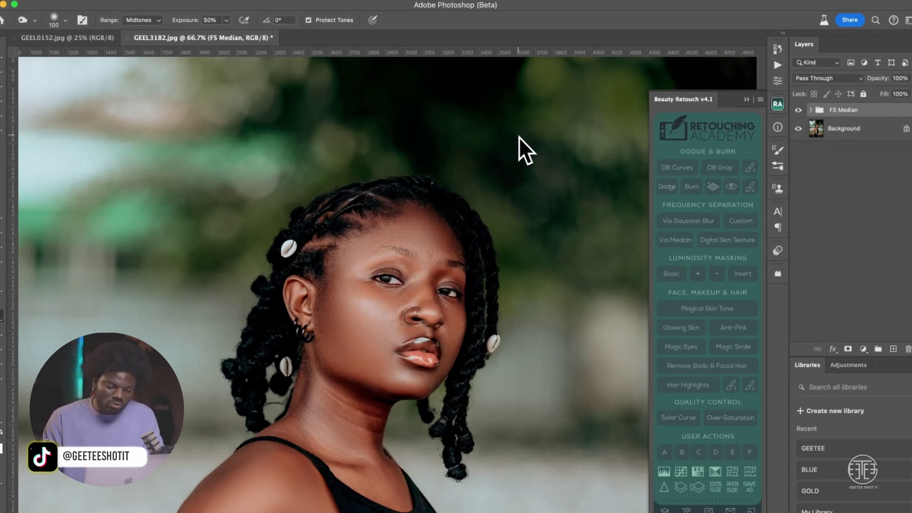
Step: Expand the FS Median group to inspect its Low Frequency layer, and delete the whole group
left_click(811, 109)
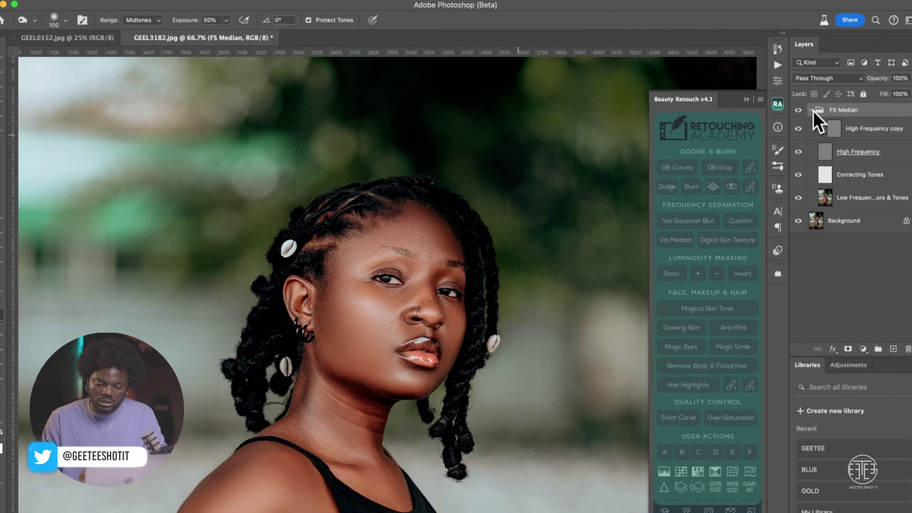
left_click(828, 203)
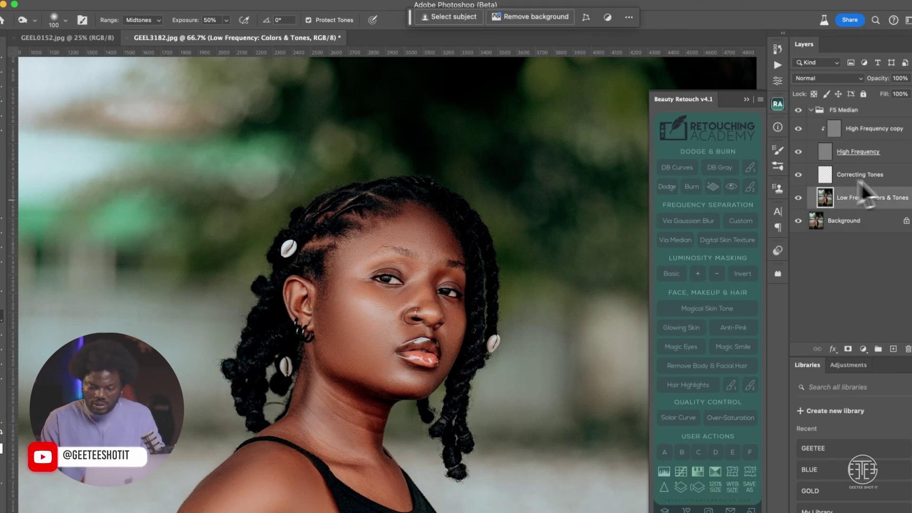
left_click_drag(853, 112, 908, 351)
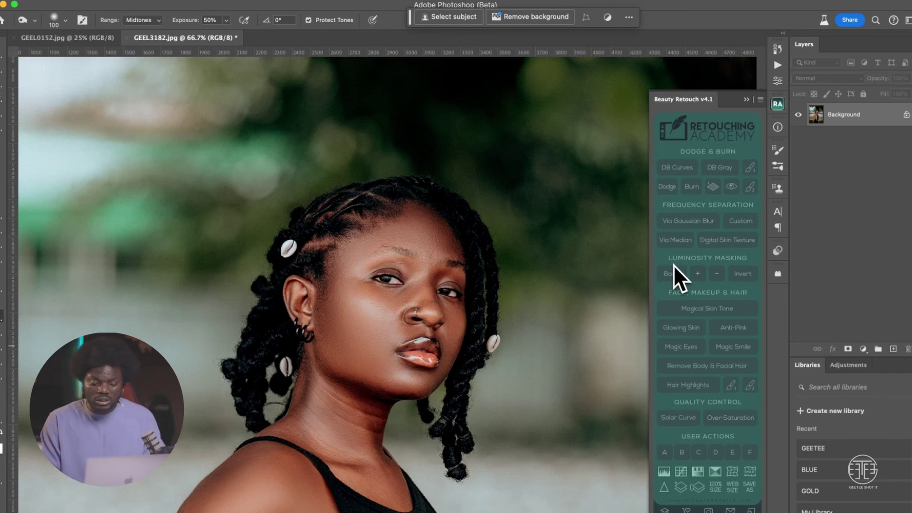
Step: Add a Digital Skin Texture layer and paint its mask over the cheek with a size 200 brush to reveal texture
left_click(717, 244)
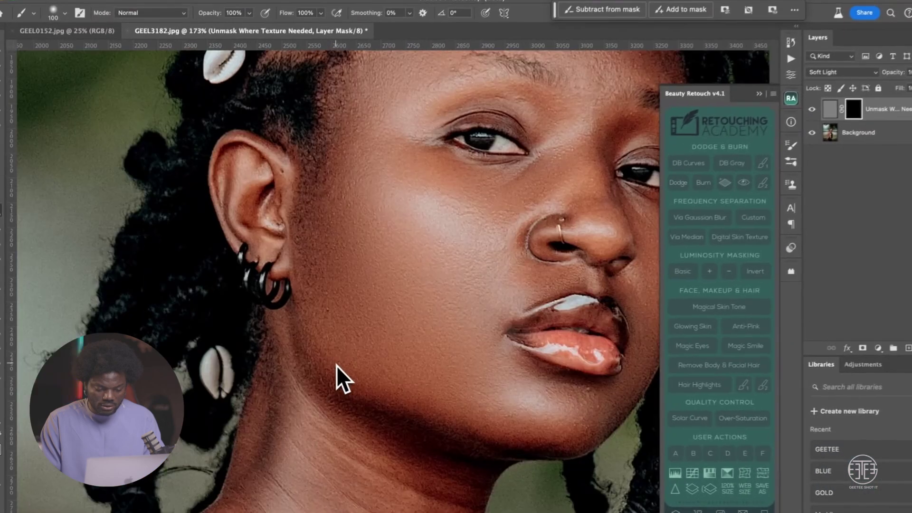
scroll(331, 366, "up", 2)
scroll(332, 366, "up", 1)
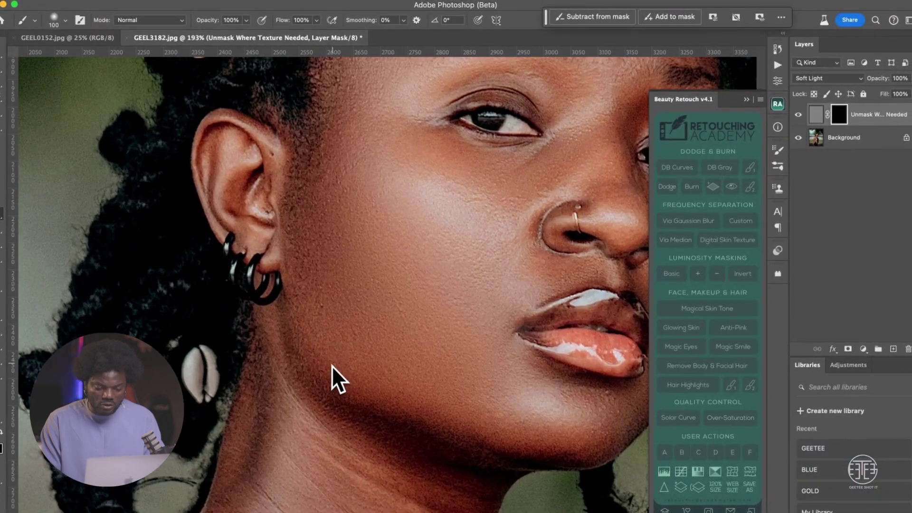
key("bracketright")
key("bracketright")
key("bracketright")
key("bracketright")
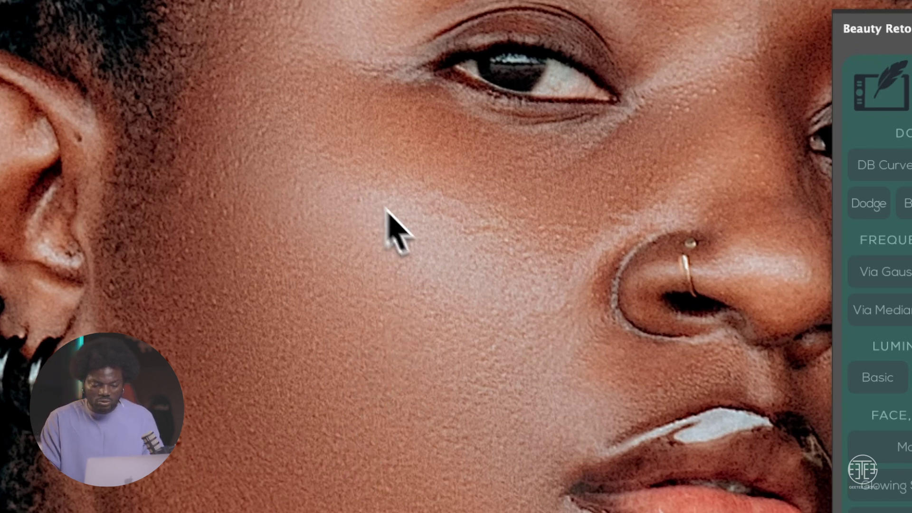
Step: Delete the Unmask Where Texture Needed layer, leaving only the Background
scroll(561, 262, "up", 7)
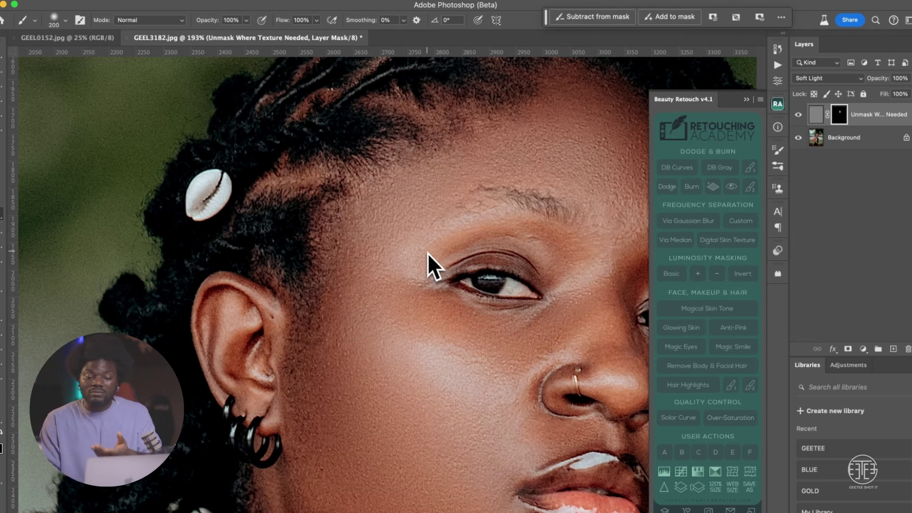
left_click_drag(816, 116, 908, 363)
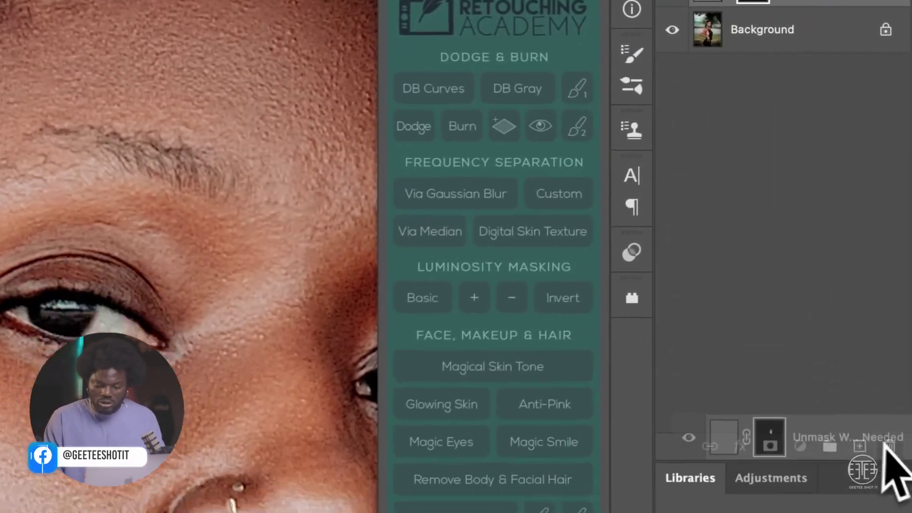
mouse_move(884, 445)
left_mouse_down()
mouse_move(888, 458)
mouse_move(890, 451)
left_mouse_up()
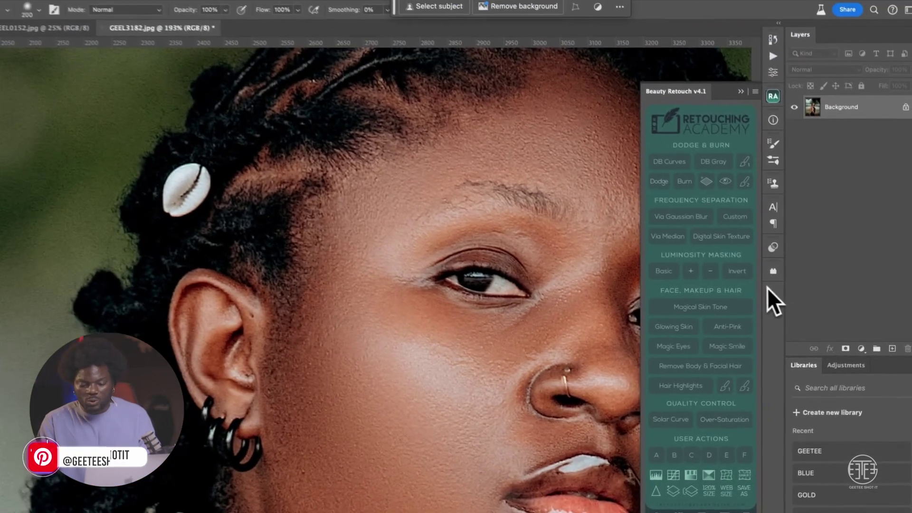
Step: Load a Basic luminosity mask selection from the photo, and alternate expanding and contracting it to try both refinements
scroll(549, 336, "up", 3)
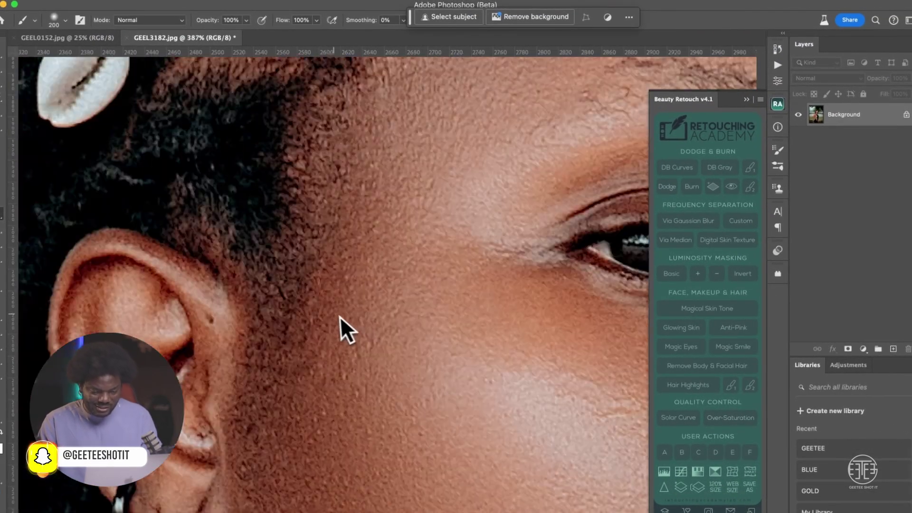
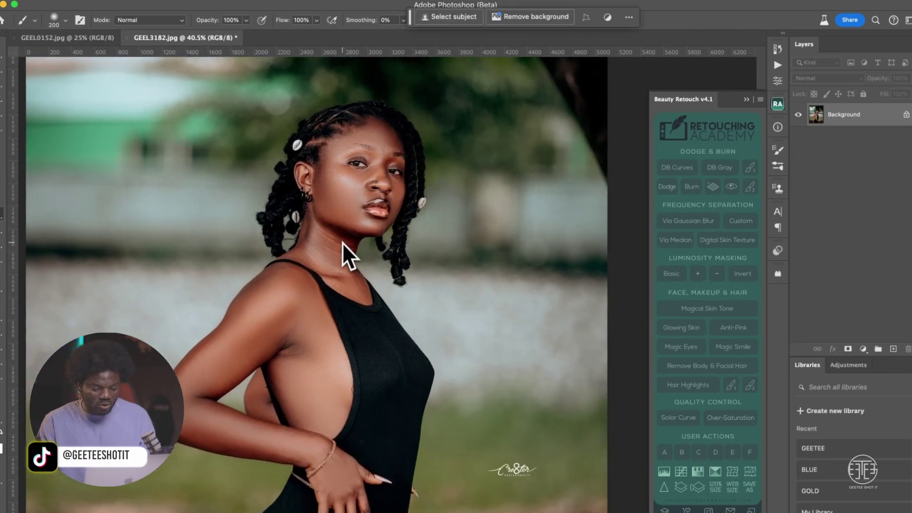
scroll(343, 244, "down", 4)
scroll(343, 245, "up", 4)
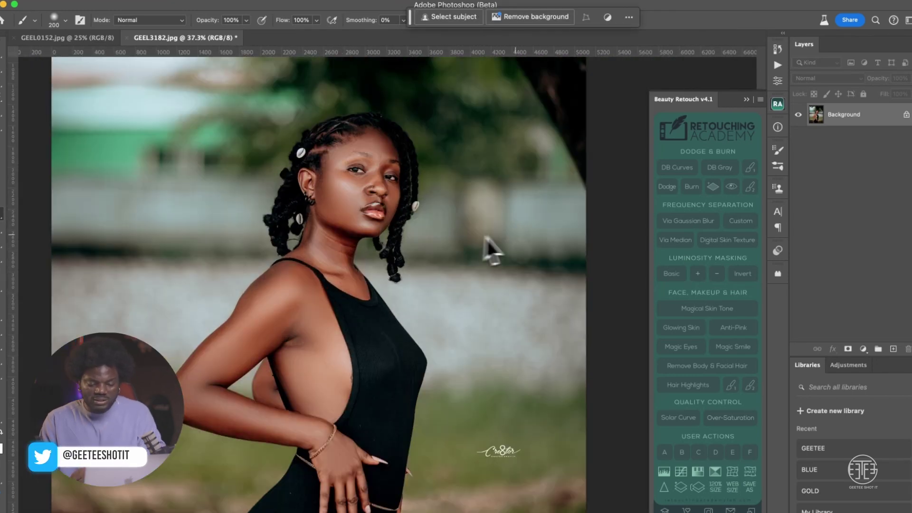
left_click(674, 278)
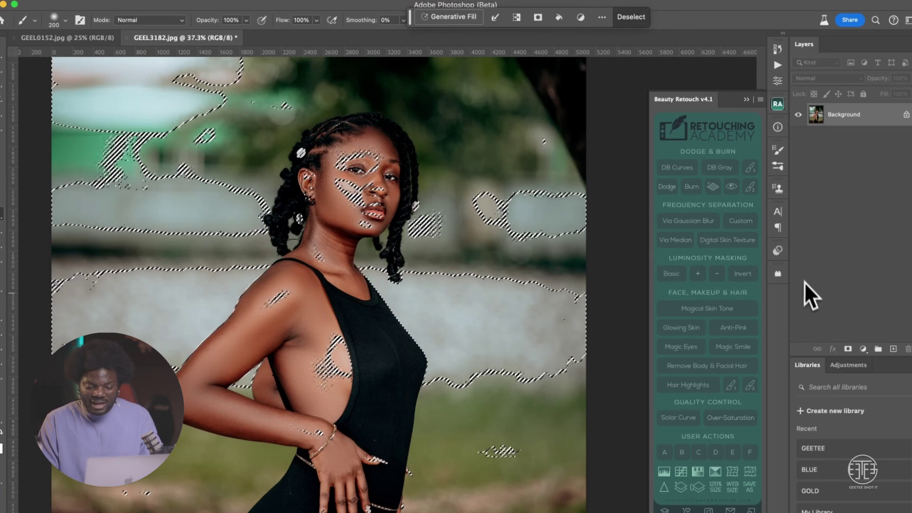
left_click(702, 277)
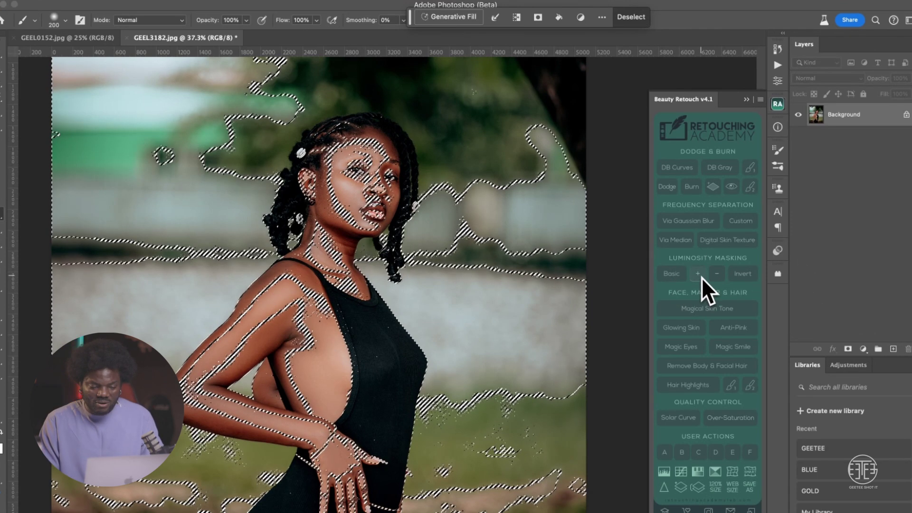
left_click(702, 277)
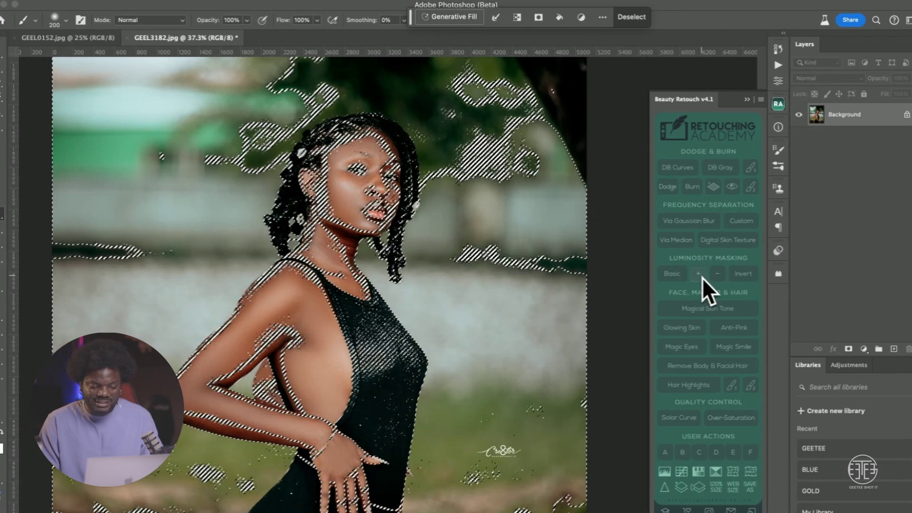
left_click(713, 279)
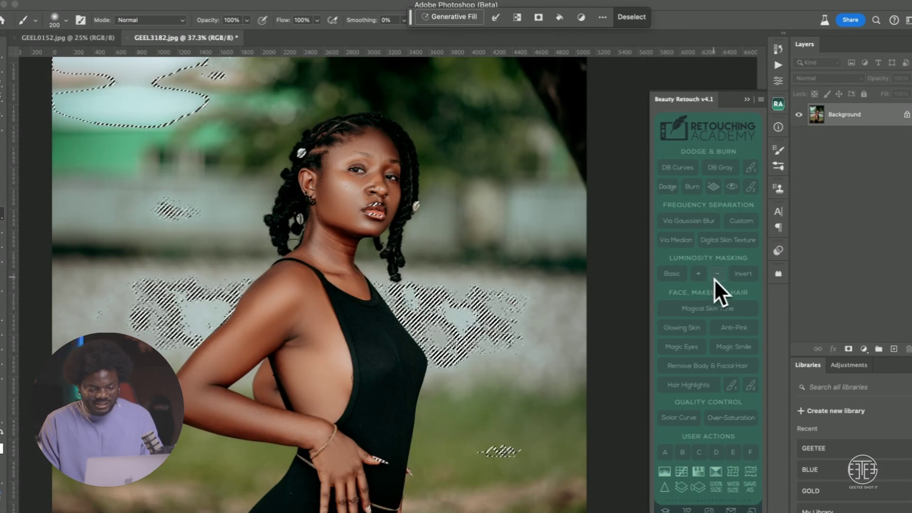
left_click(702, 277)
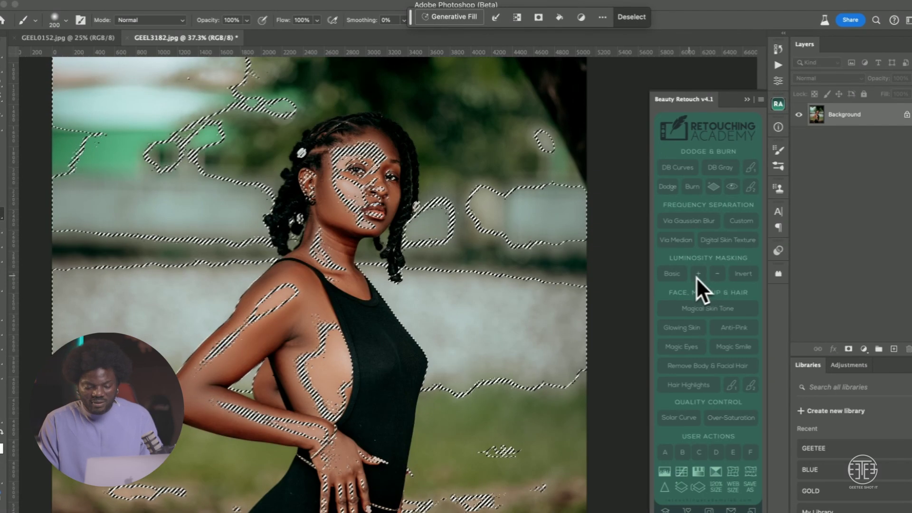
left_click(716, 275)
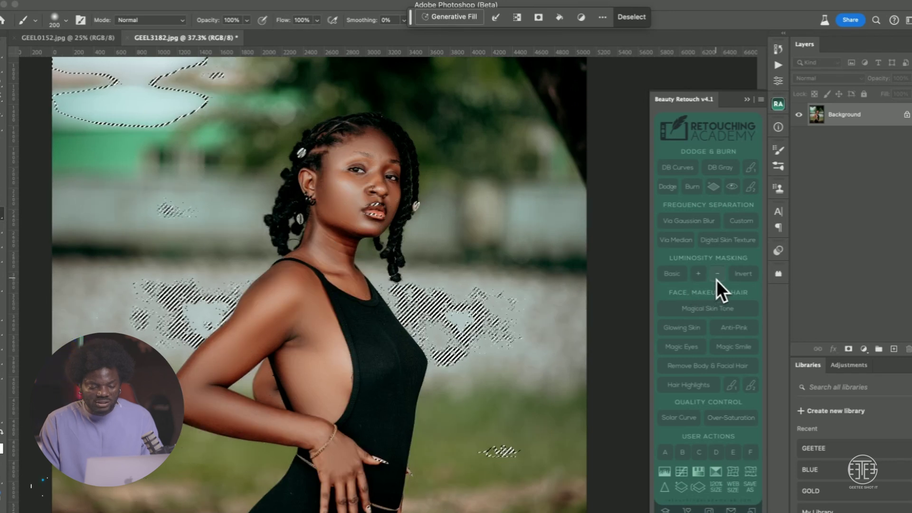
Step: Reload the Basic luminosity selection, add a Curves adjustment layer masked by it, raise its midtones, and compare the image with and without it
left_click(682, 277)
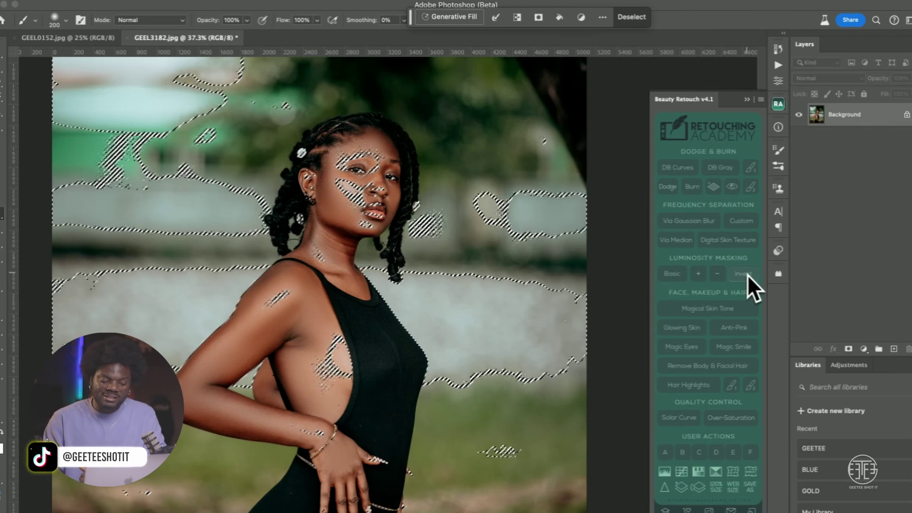
left_click(863, 349)
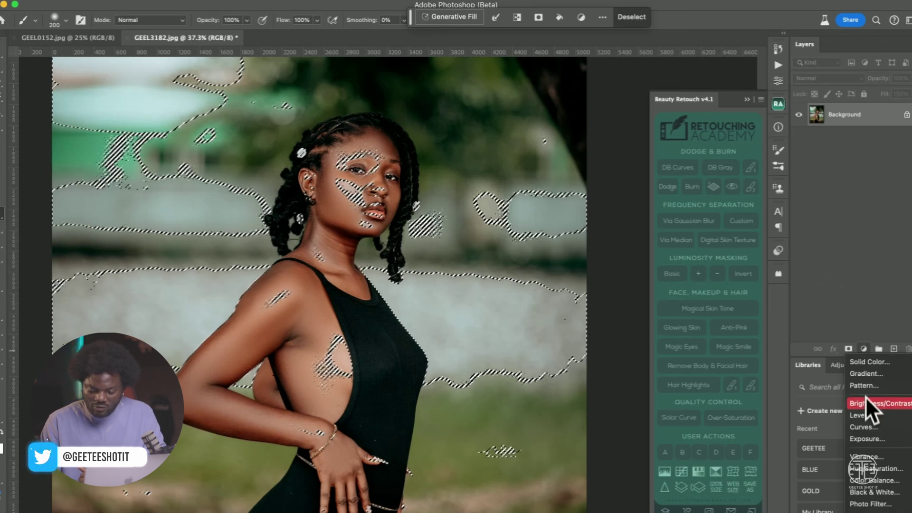
left_click(864, 427)
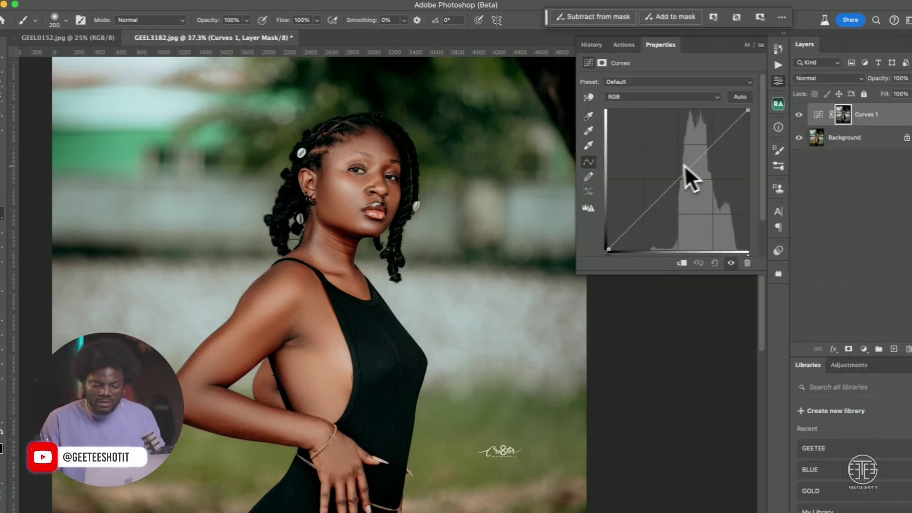
left_click_drag(677, 175, 667, 151)
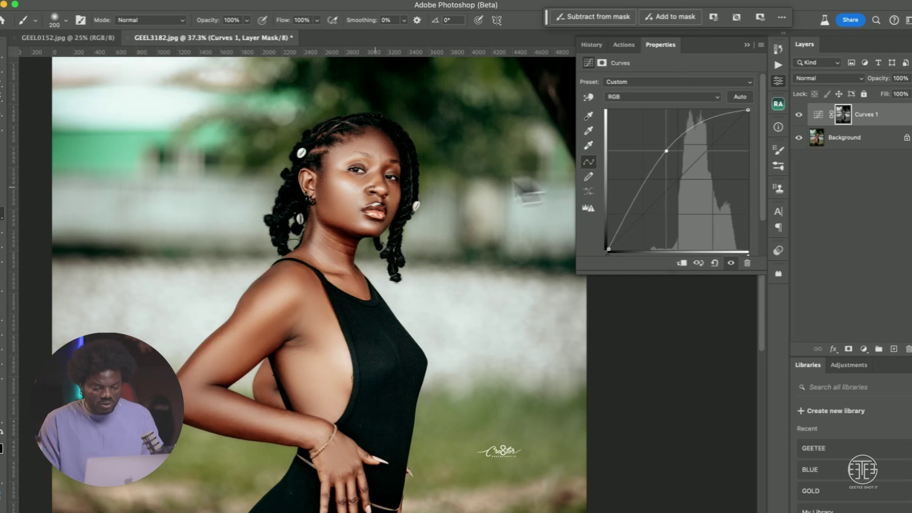
scroll(372, 187, "up", 5)
scroll(373, 187, "down", 8)
scroll(373, 187, "up", 4)
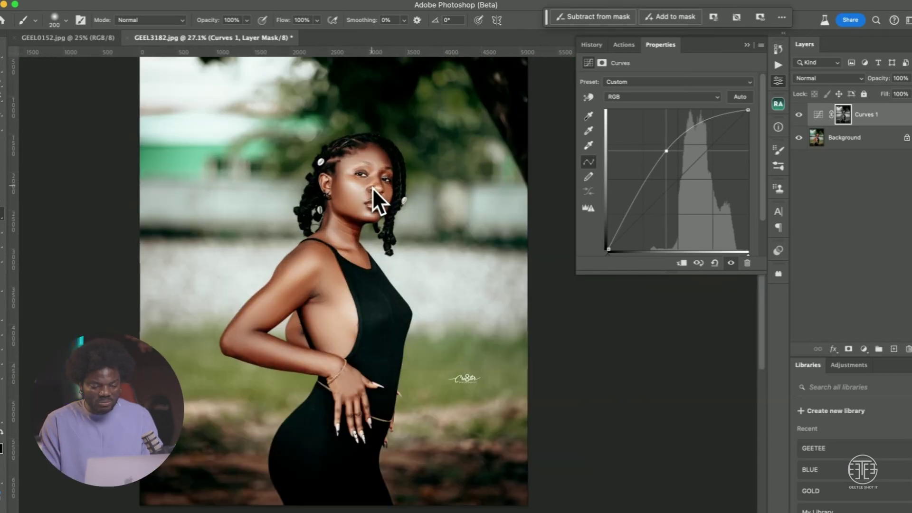
left_click(802, 124)
left_click(803, 123)
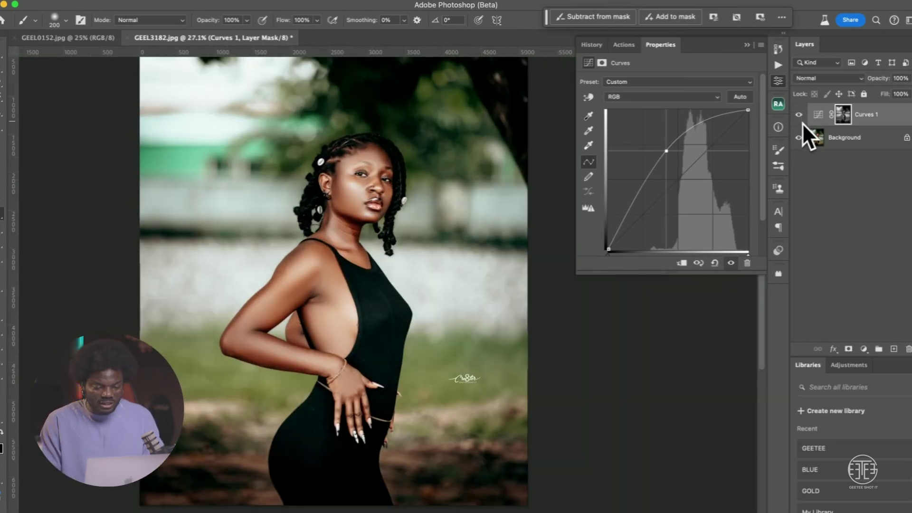
Step: Put the Curves layer into a group and give the group a black layer mask
left_click(842, 117)
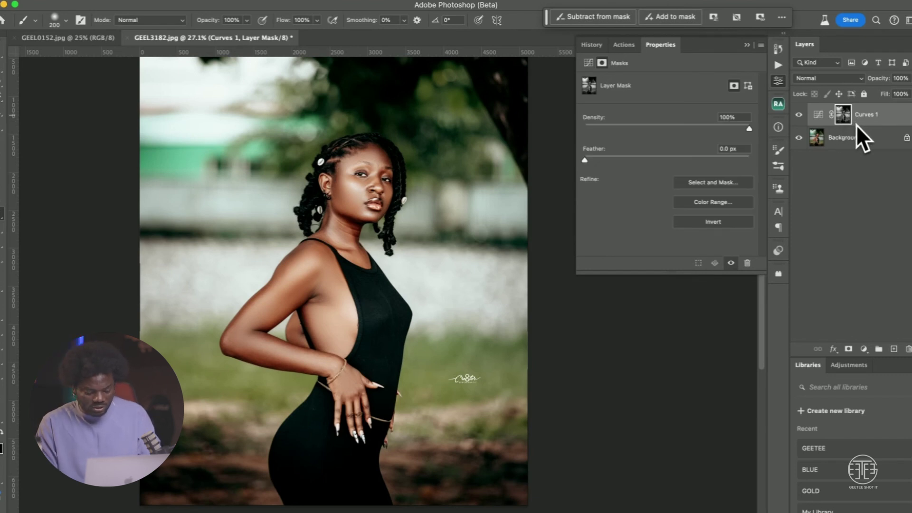
key("super+g")
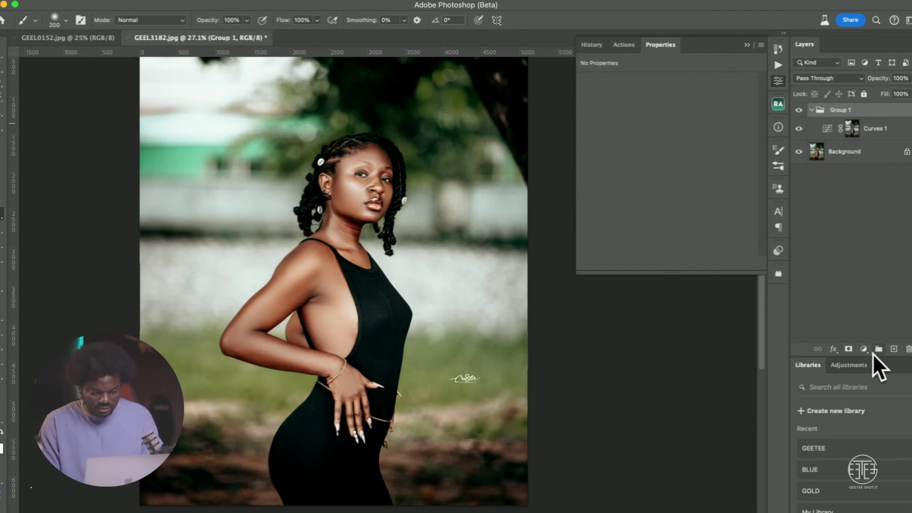
left_click(849, 351, "alt")
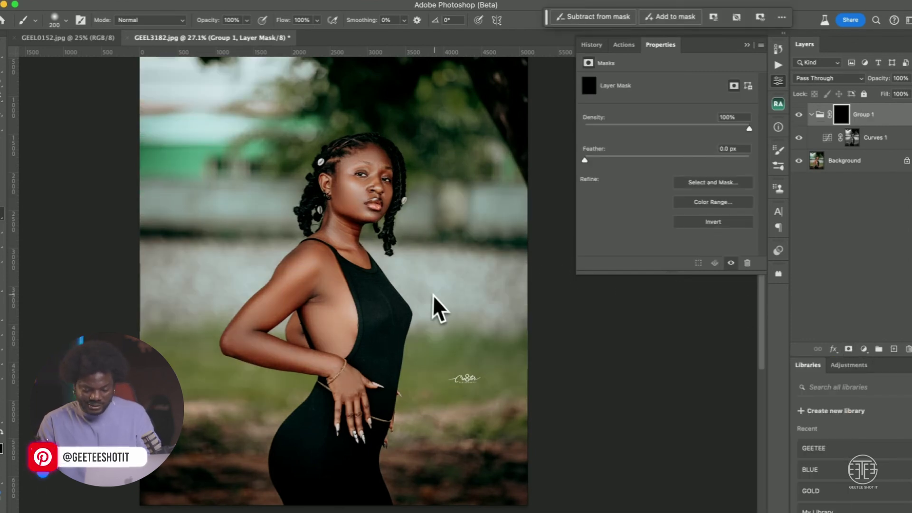
Step: Enlarge the brush and paint the group's mask over the woman's skin to reveal the brightening, finishing at brush size 300
key("bracketright")
key("bracketright")
key("bracketright")
key("bracketright")
key("bracketright")
key("bracketright")
key("bracketright")
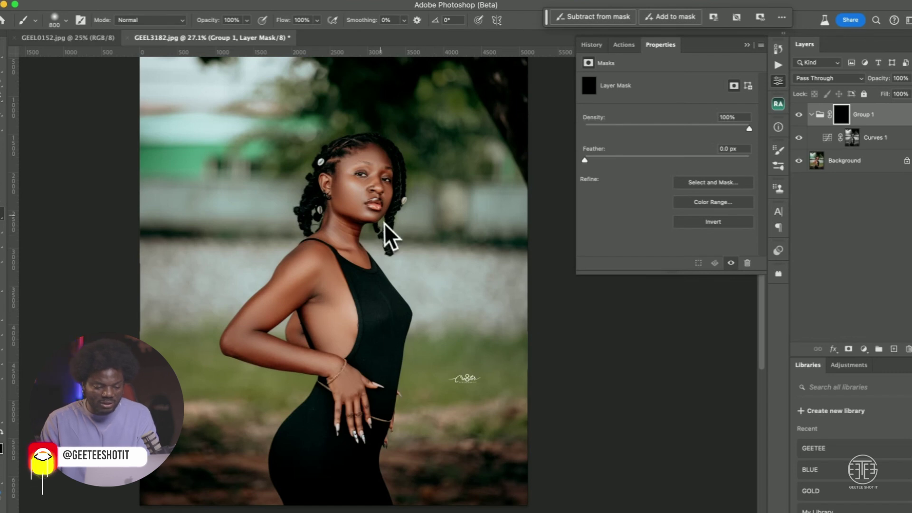
left_click(365, 192)
key("bracketleft")
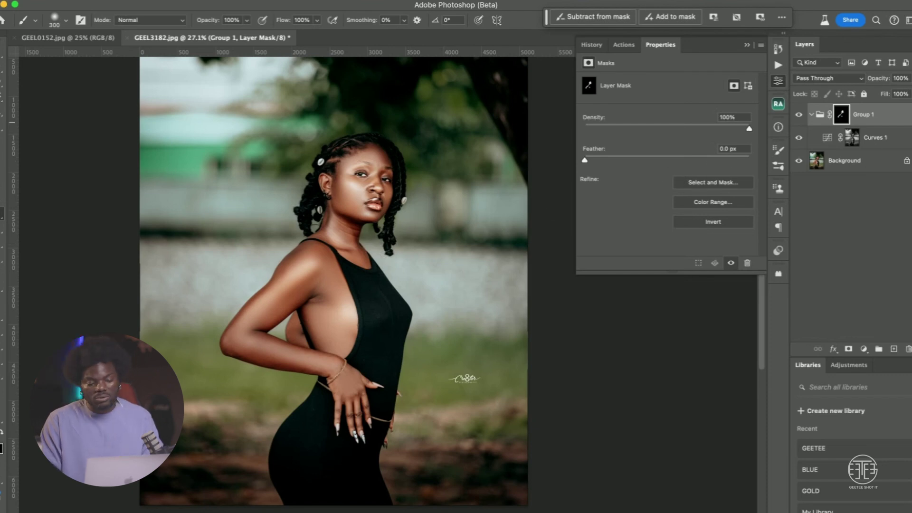
Step: Toggle the visibility of the luminosity group to compare its effect, and set the group's opacity to 67%
left_click(800, 117)
left_click(800, 116)
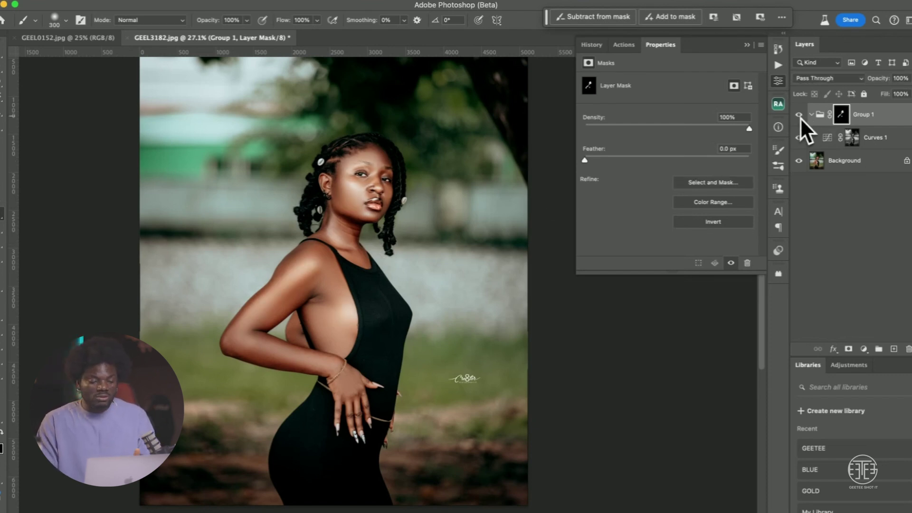
left_click(800, 117)
left_click(800, 117)
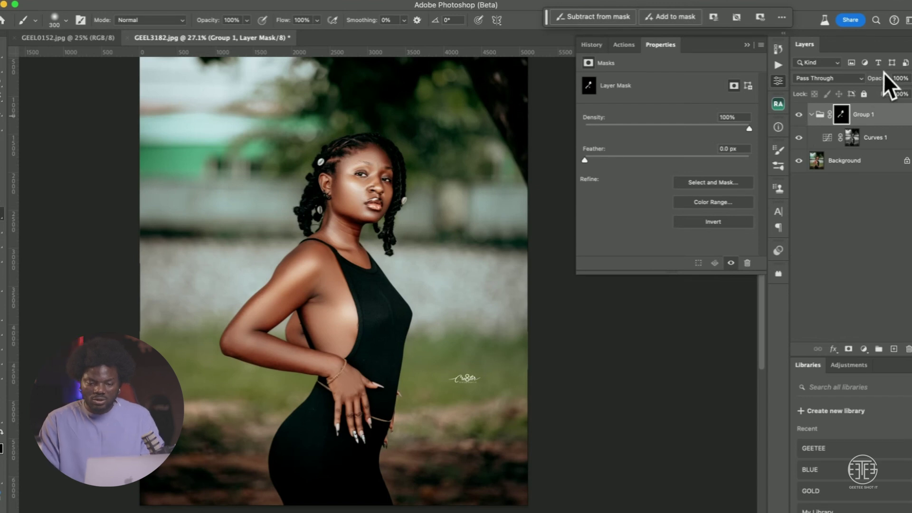
type("67")
key("Return")
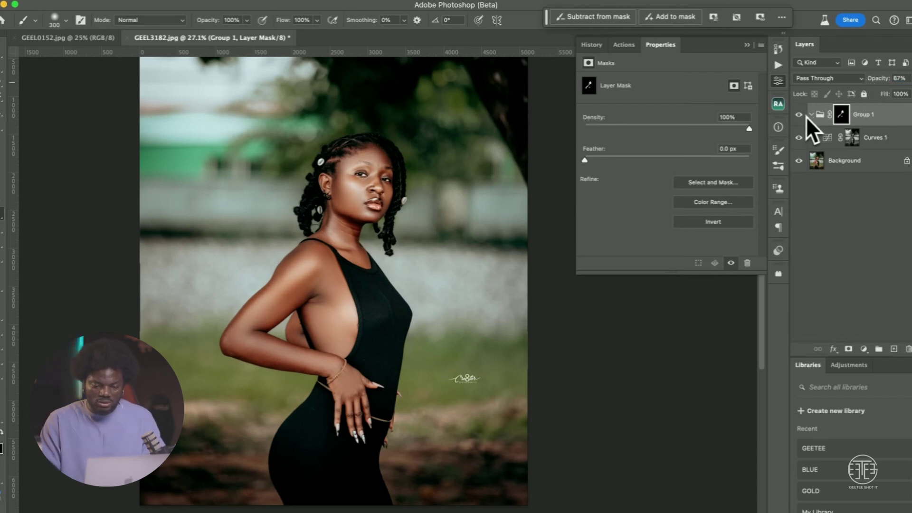
Step: Collapse the luminosity group, compare the image with and without it, and delete the whole group
left_click(811, 115)
left_click(800, 115)
left_click(800, 116)
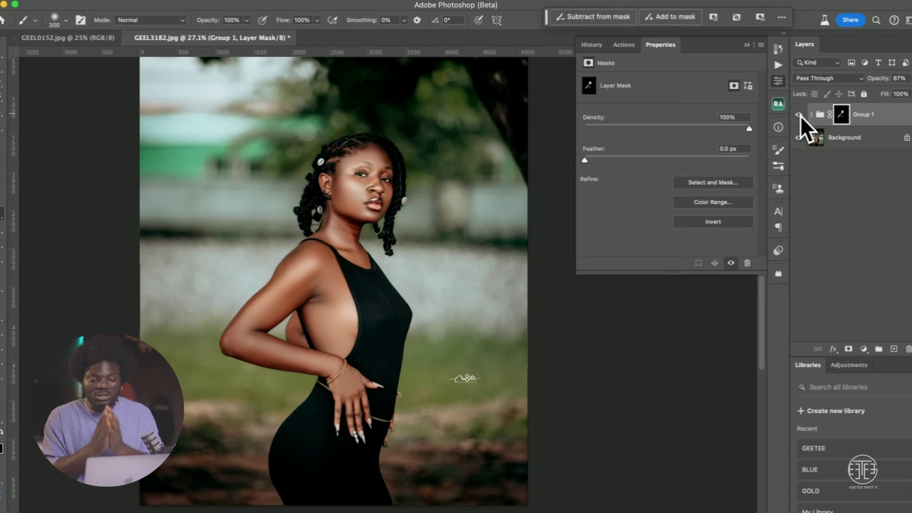
left_click_drag(850, 115, 907, 351)
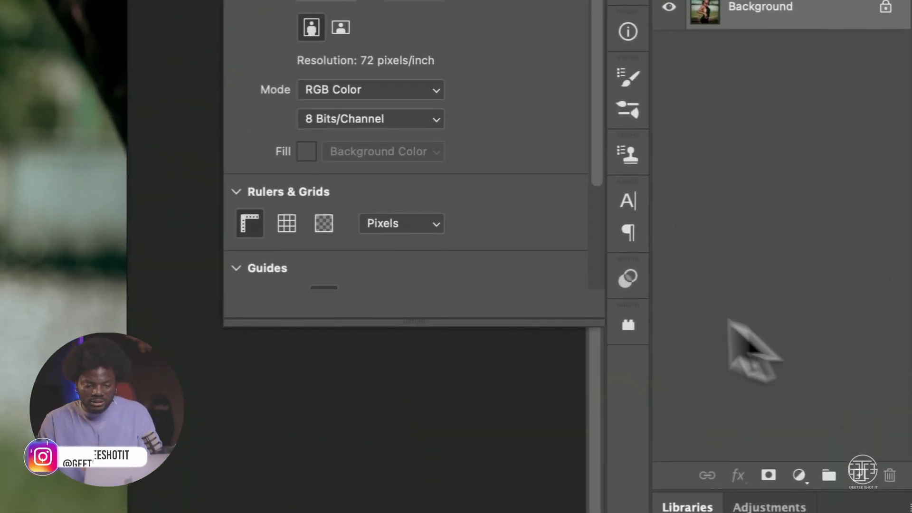
Step: Create a Magical Skin Tone correction group, and recolor its upper Adjust Hue & Sat Here fill layer to a reddish brown
left_click(626, 41)
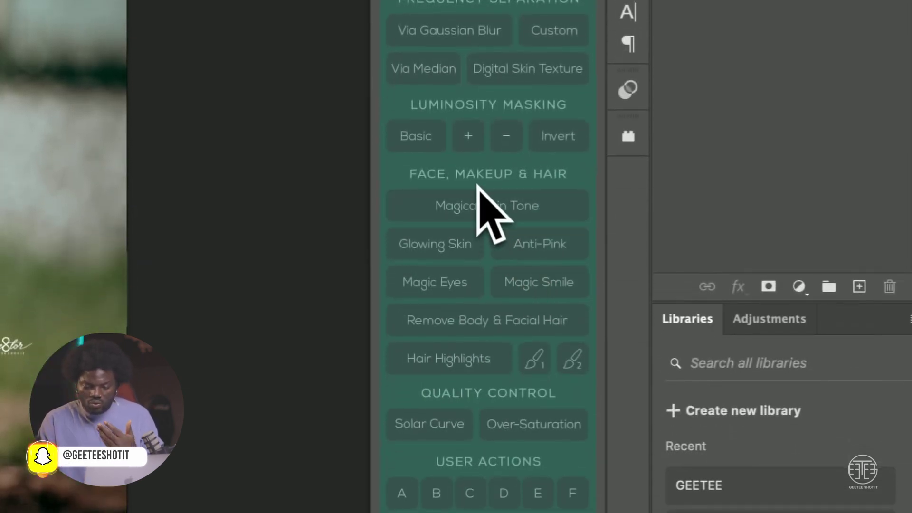
left_click(472, 209)
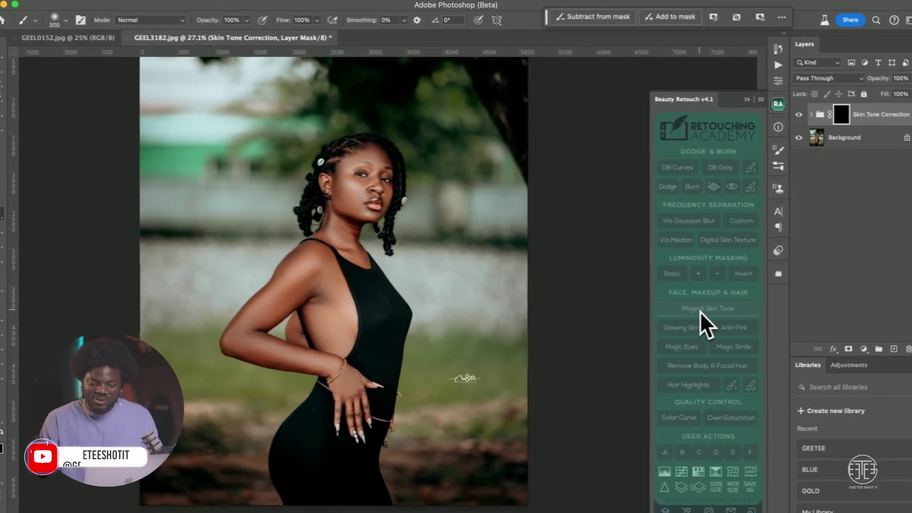
left_click(812, 114)
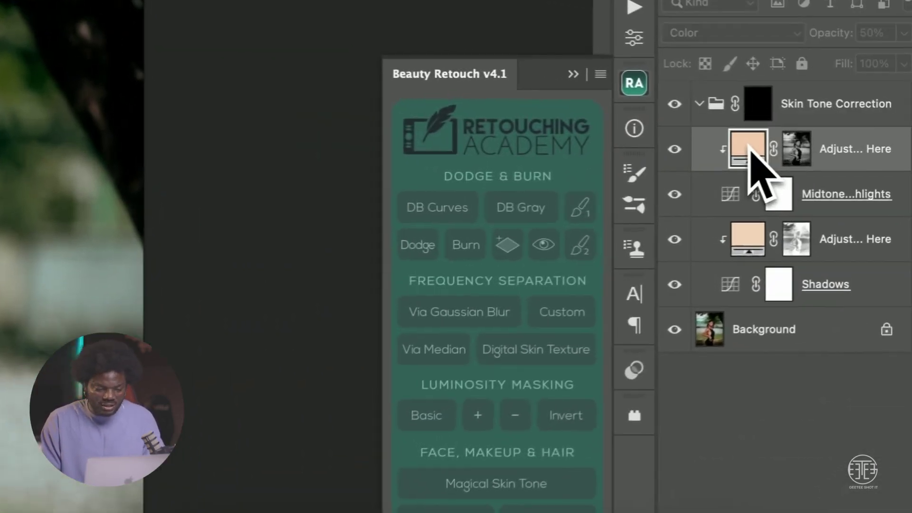
double_click(837, 138)
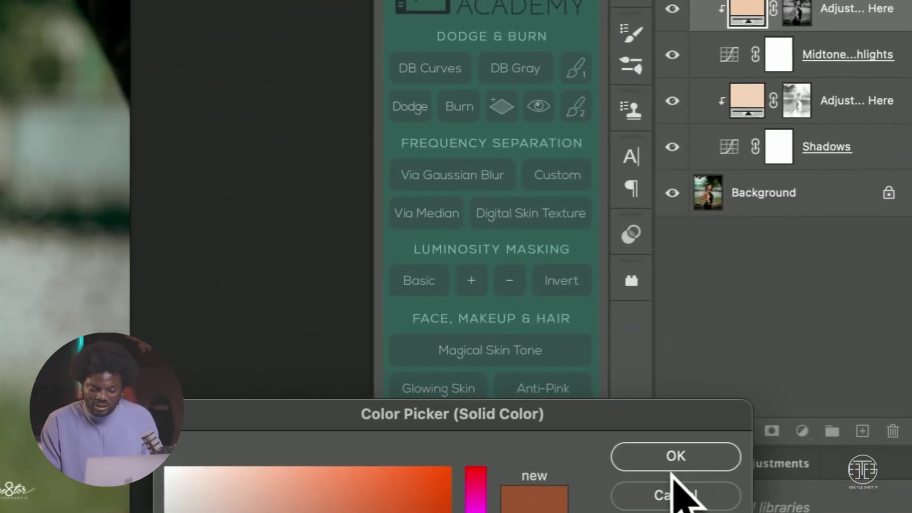
left_click(879, 394)
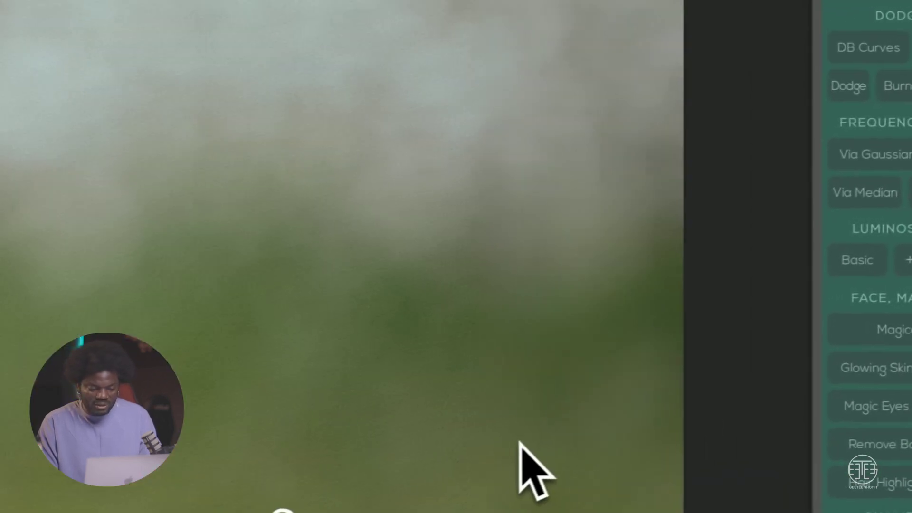
Step: Paint the Skin Tone Correction group's mask over the woman's skin with a size 300 brush to reveal the new tone
scroll(430, 386, "down", 3)
scroll(352, 346, "up", 2)
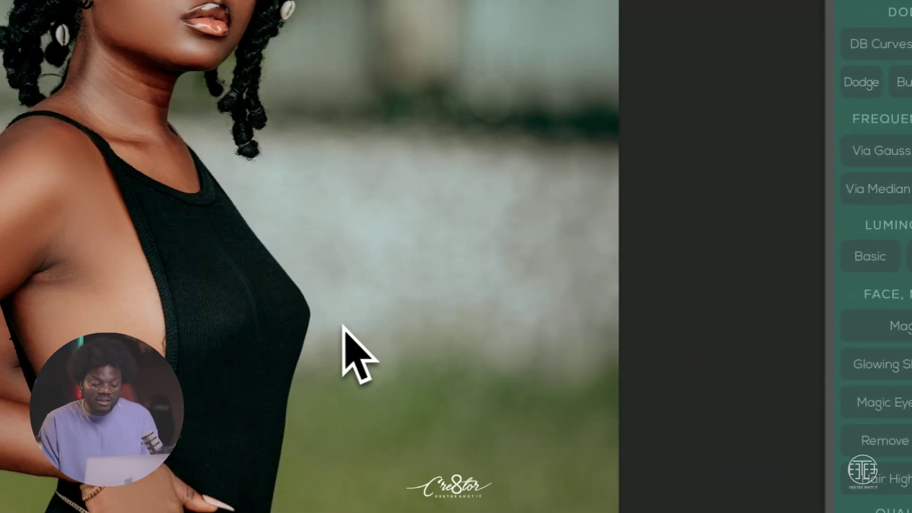
left_click_drag(248, 161, 304, 309)
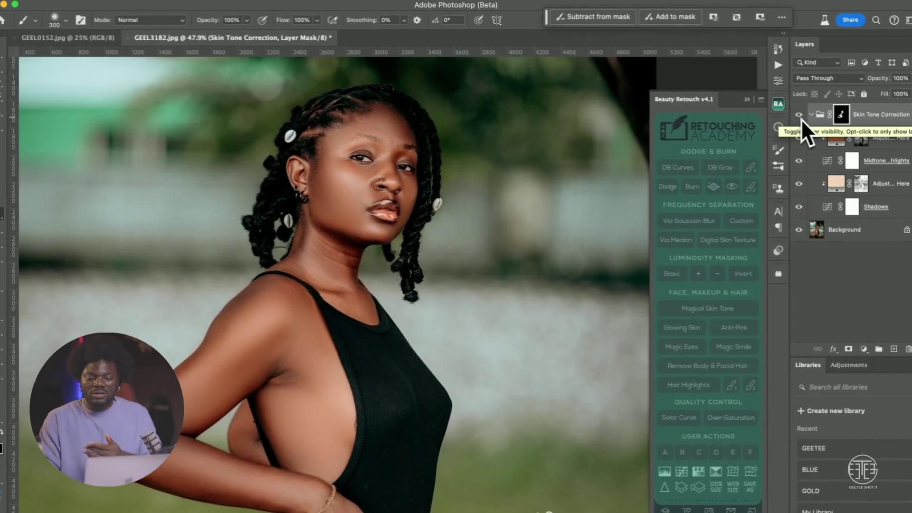
Step: Collapse the Skin Tone Correction group and delete it with all its layers
left_click(861, 139)
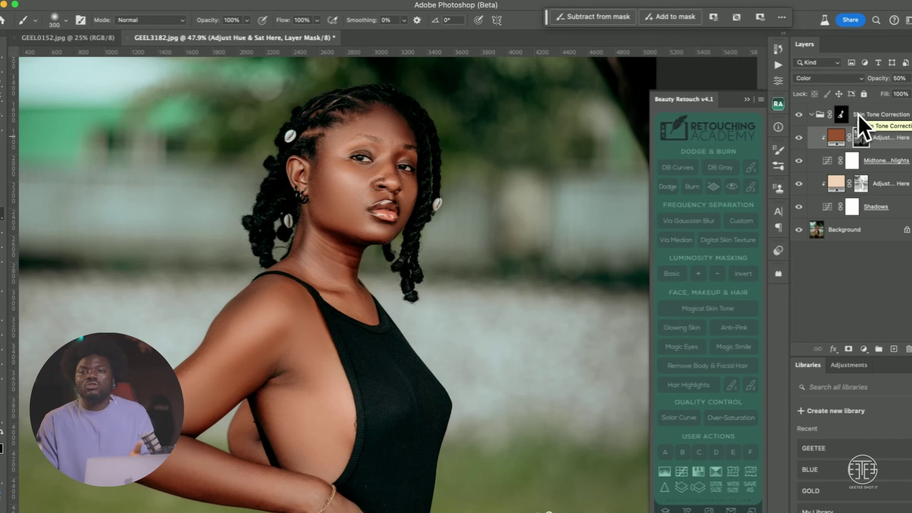
left_click(837, 115)
left_click(812, 115)
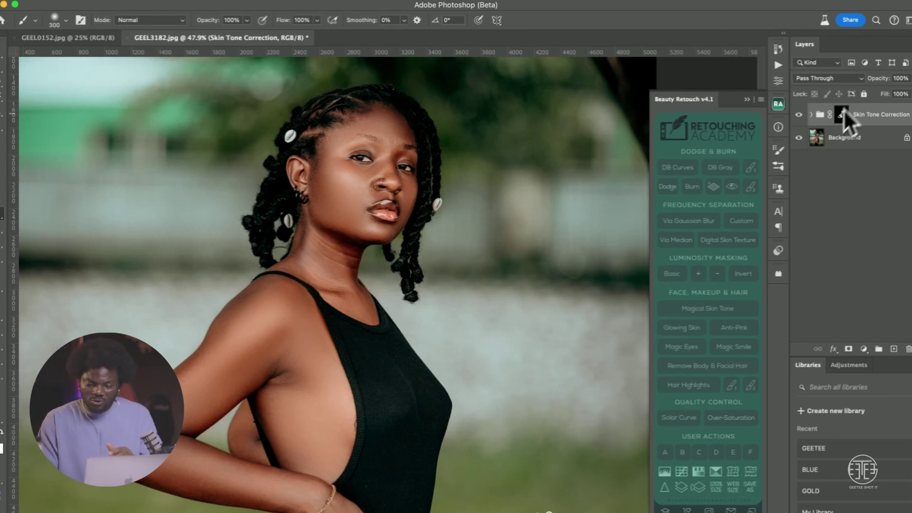
key("BackSpace")
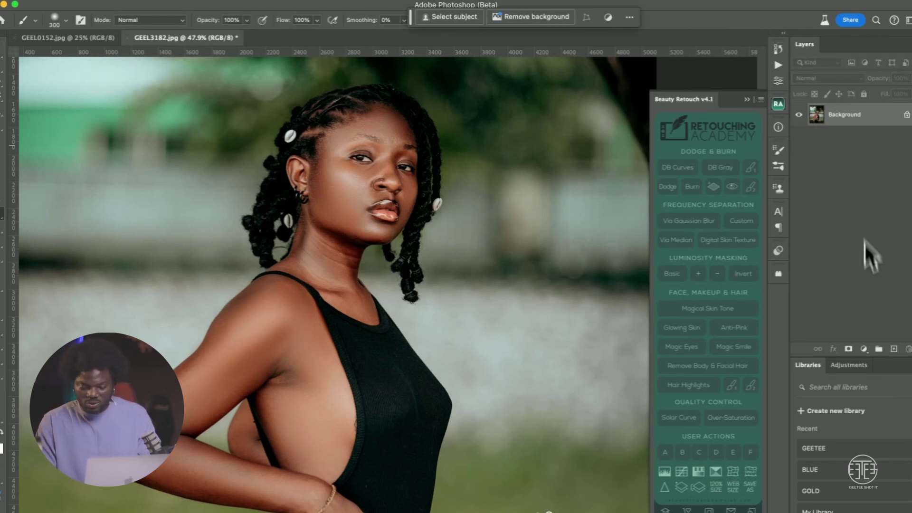
Step: Add a Curves adjustment layer above the background and raise its RGB midtones to brighten the portrait
left_click(864, 349)
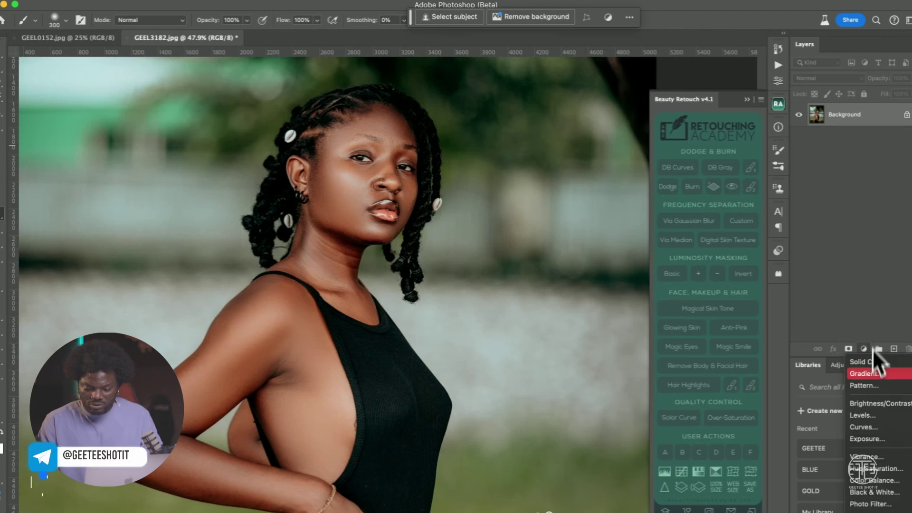
left_click(870, 428)
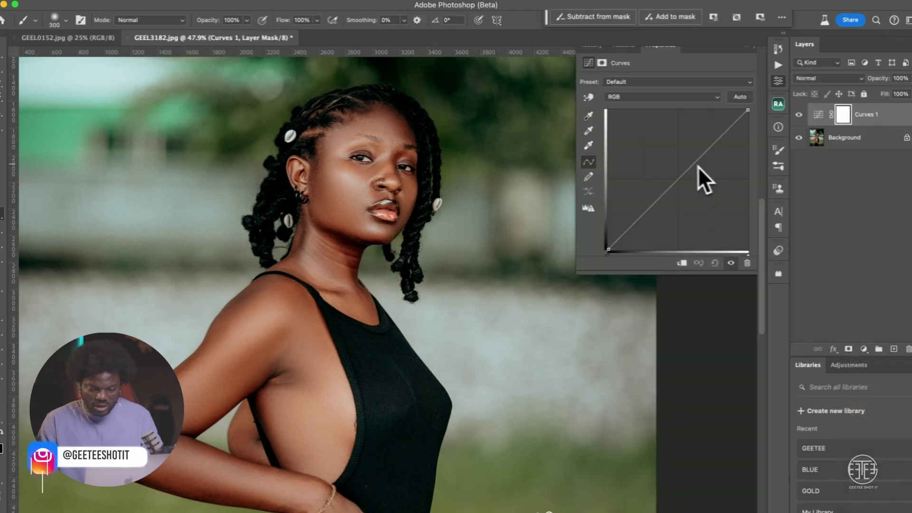
left_click_drag(681, 176, 675, 161)
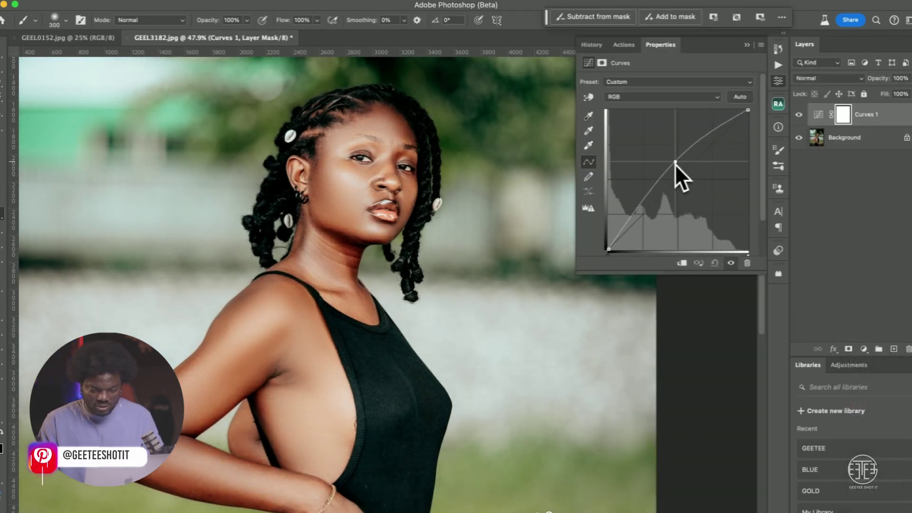
Step: Invert the Curves mask to black and paint the brightening onto the cheek, the shoulder and arm, and the side of the torso
key("super+i")
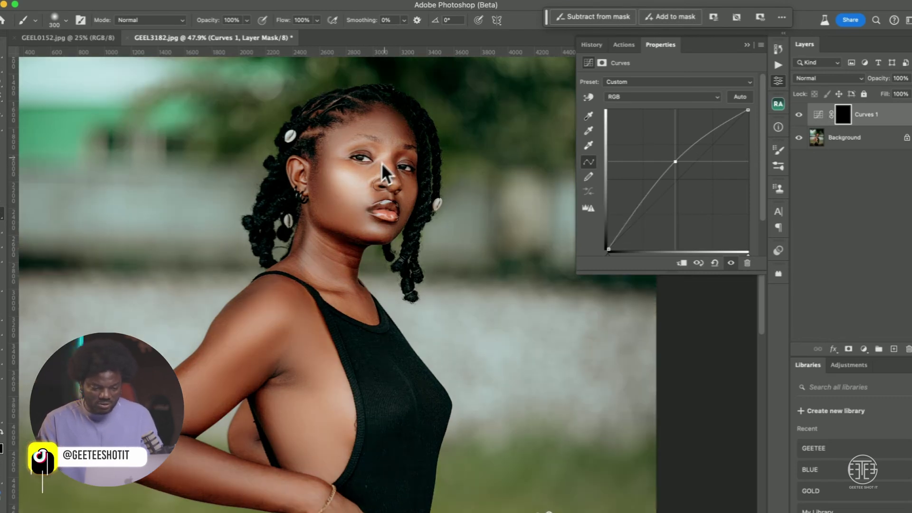
mouse_move(334, 184)
left_mouse_down()
mouse_move(247, 346)
mouse_move(186, 416)
left_mouse_up()
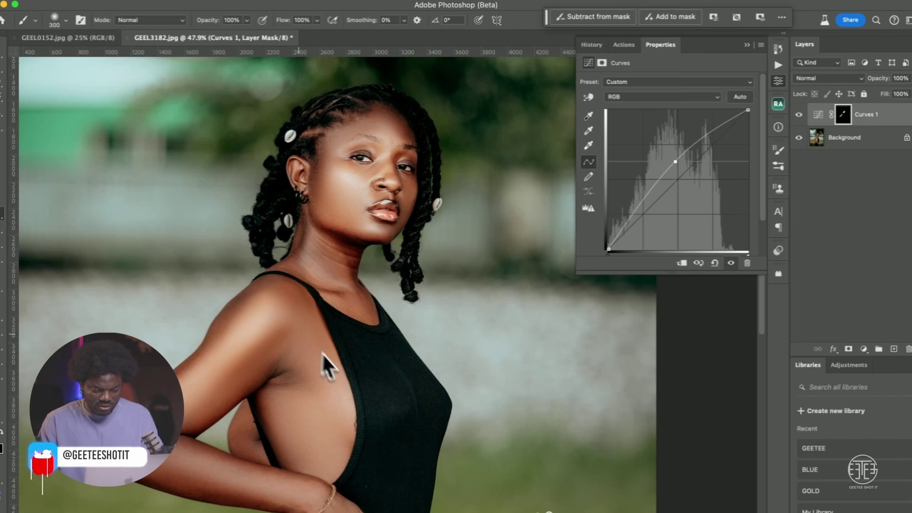
left_click_drag(322, 366, 315, 478)
Step: Apply the merged RGB image to the Curves layer mask with Multiply blending at 100% opacity
left_click(218, 1)
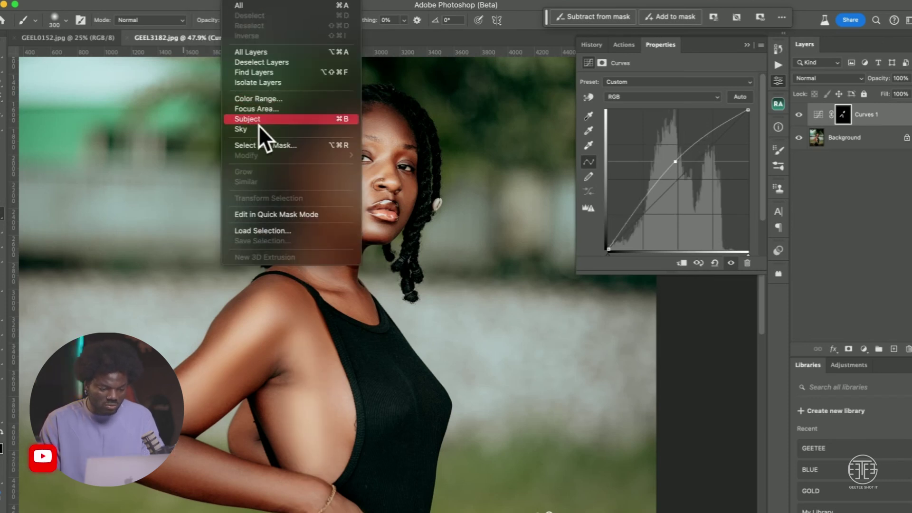
mouse_move(178, 2)
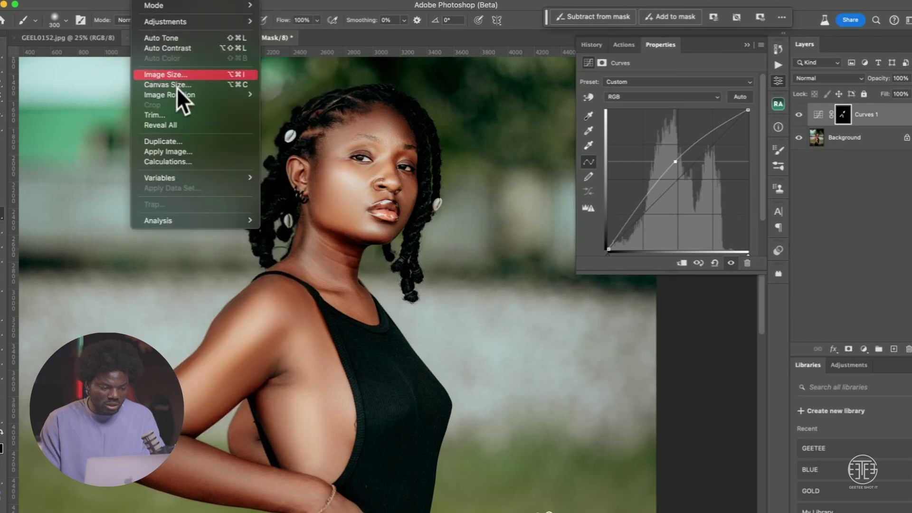
left_click(216, 152)
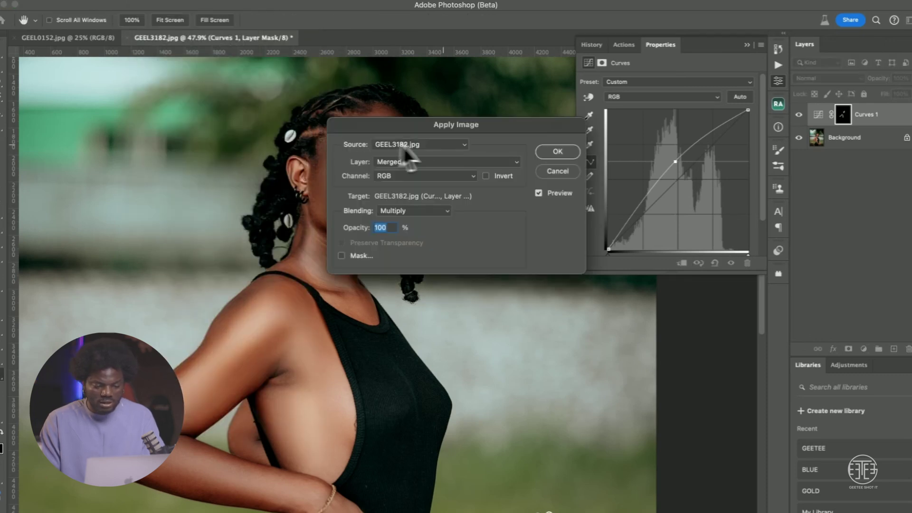
left_click_drag(453, 124, 555, 83)
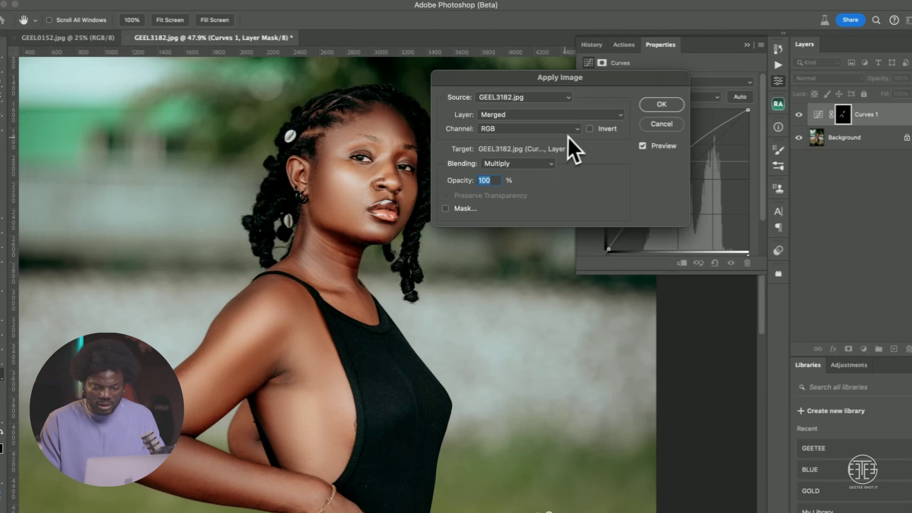
left_click(660, 105)
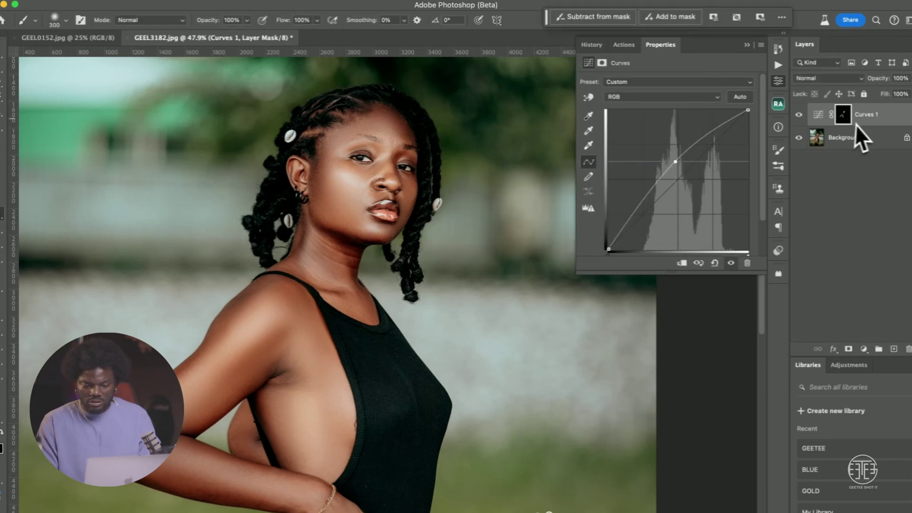
Step: Compare the portrait with and without the Curves brightening, and delete the Curves layer
left_click(848, 118)
left_click(798, 115)
left_click(799, 115)
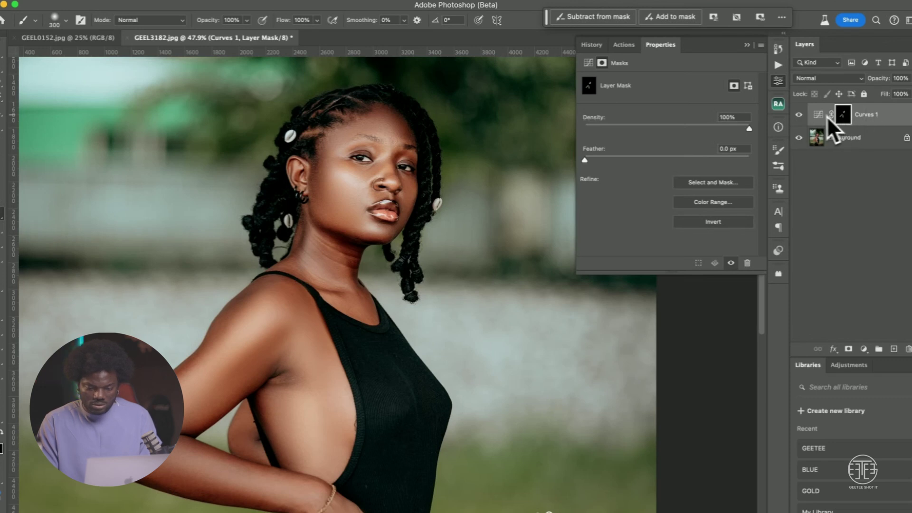
left_click(799, 115)
left_click(799, 115)
left_click_drag(843, 118, 908, 351)
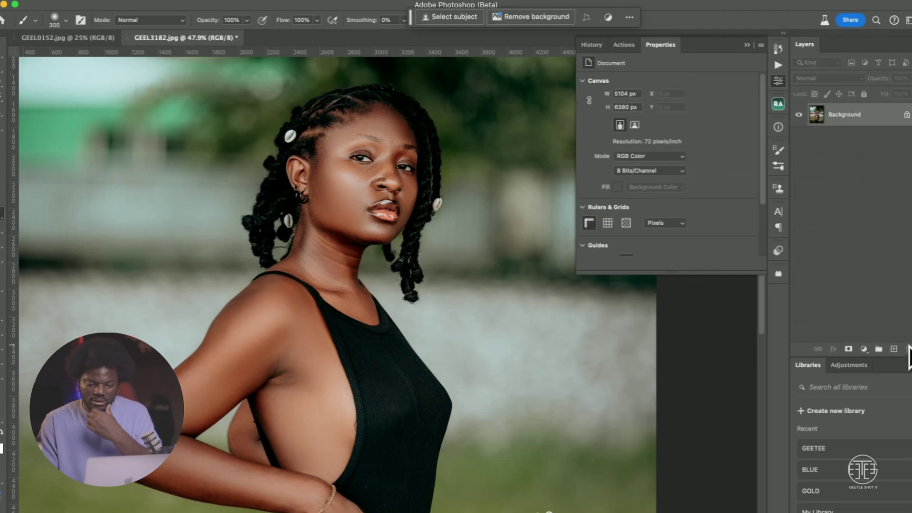
Step: Create a Glowing Skin group with the Beauty Retouch panel, and paint its mask over the face highlights with a size 175 brush
left_click(779, 105)
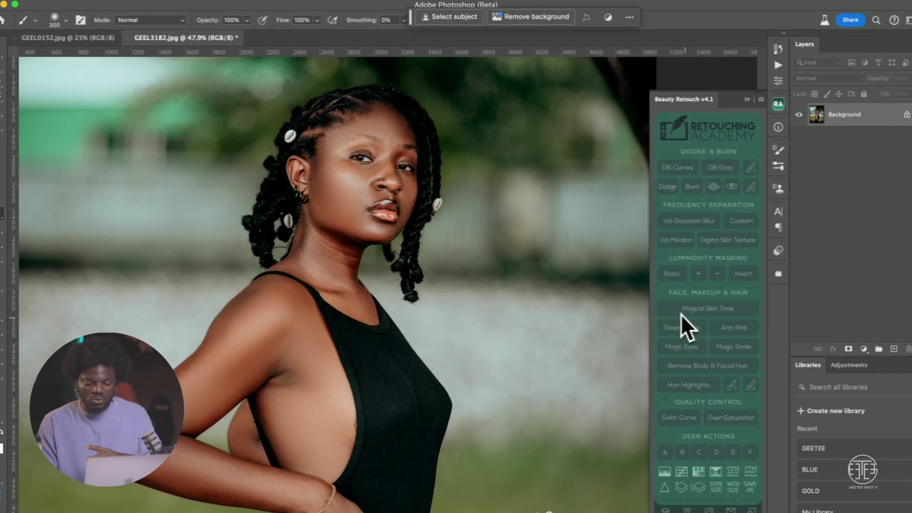
left_click(679, 332)
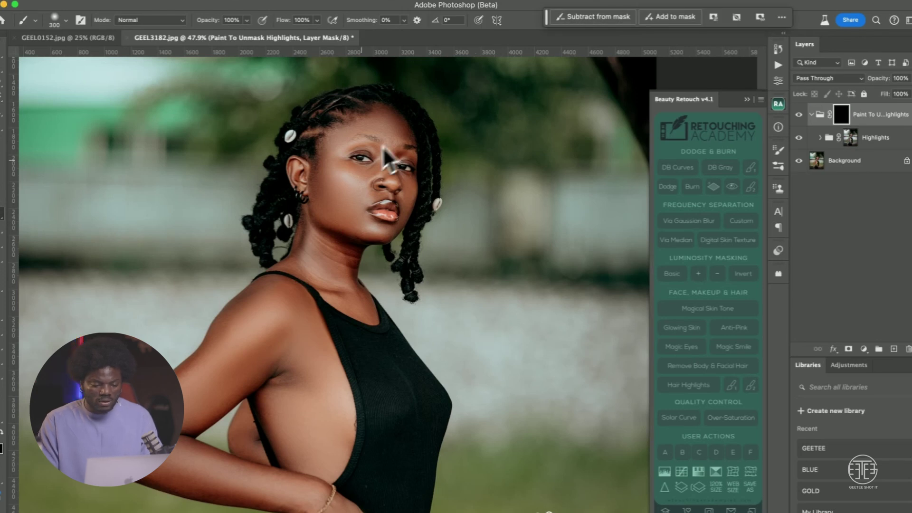
scroll(362, 163, "up", 6)
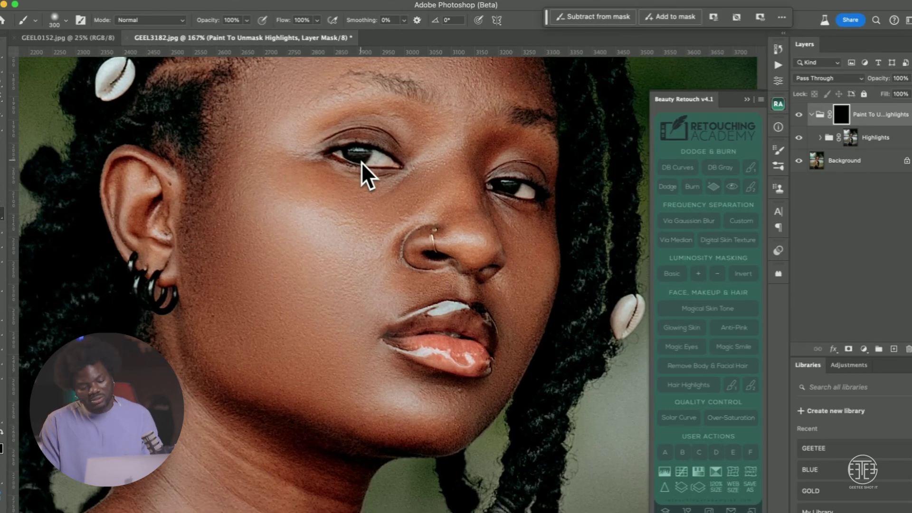
key("bracketleft")
key("bracketleft")
key("bracketleft")
key("bracketleft")
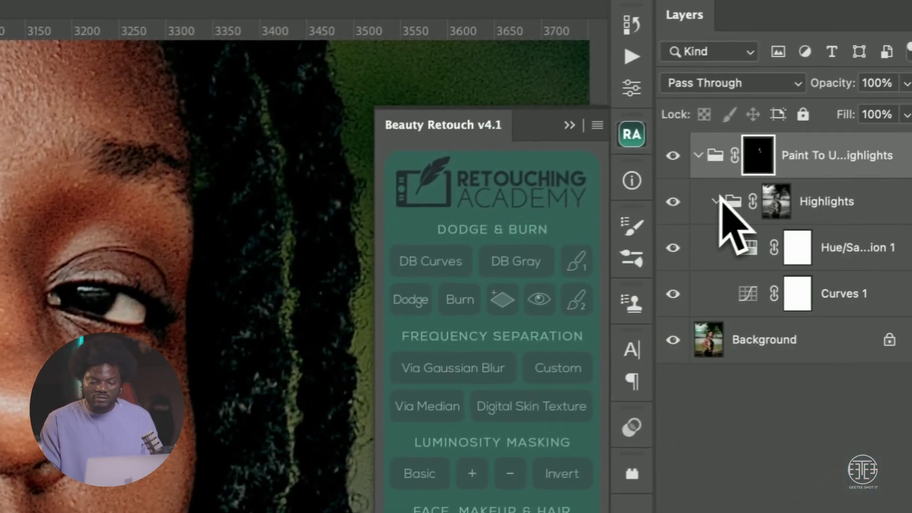
Step: Strengthen the glow by moving the white point of Curves 1 in the Highlights group inward, and collapse the parent group
double_click(747, 294)
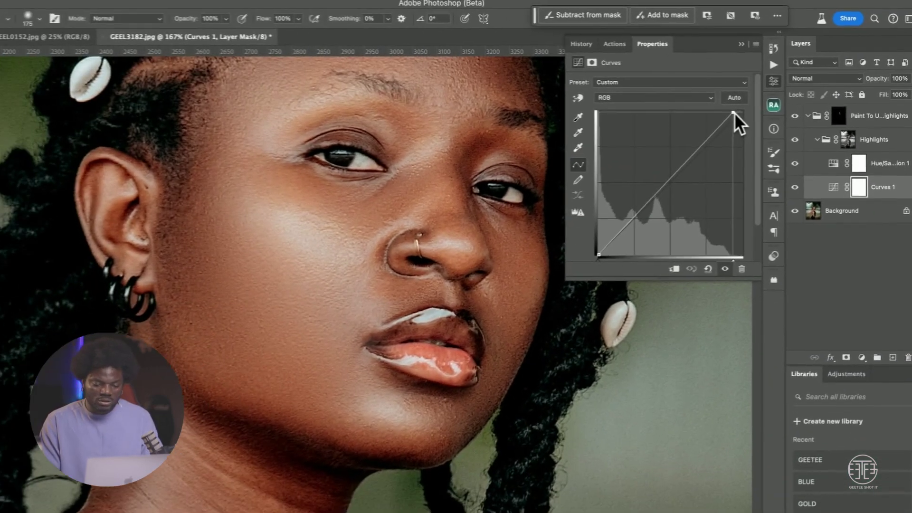
left_click_drag(729, 109, 711, 107)
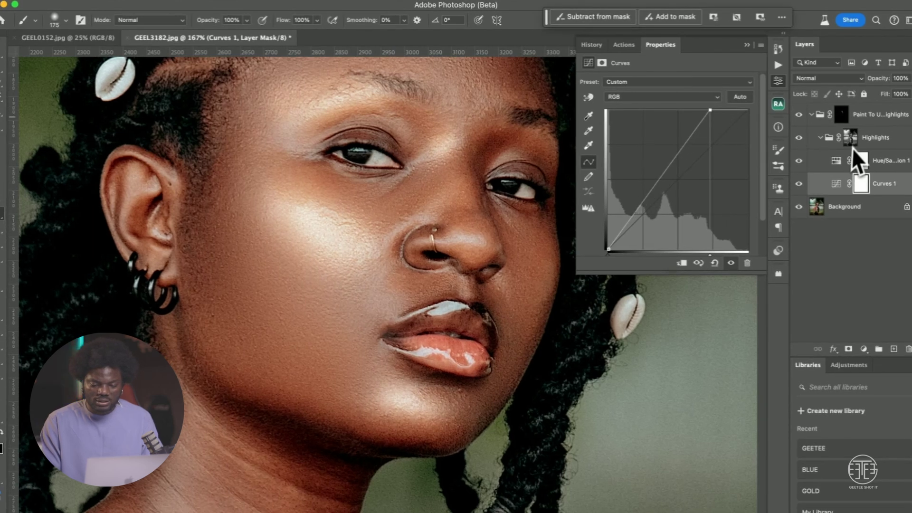
left_click(814, 117)
Step: Inspect the glow on the face, set the Paint To Unmask Highlights group's opacity to 59%, and delete the group
scroll(434, 243, "up", 3)
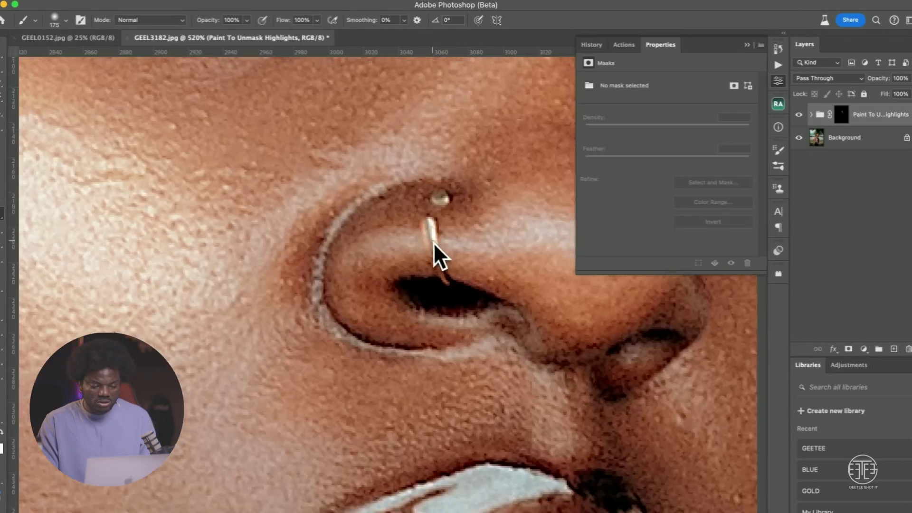
scroll(433, 244, "down", 6)
scroll(433, 243, "up", 3)
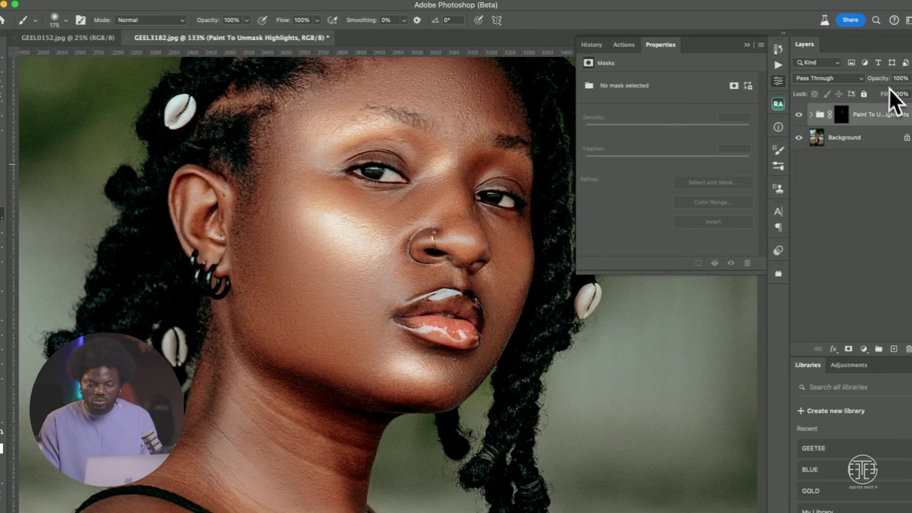
type("59")
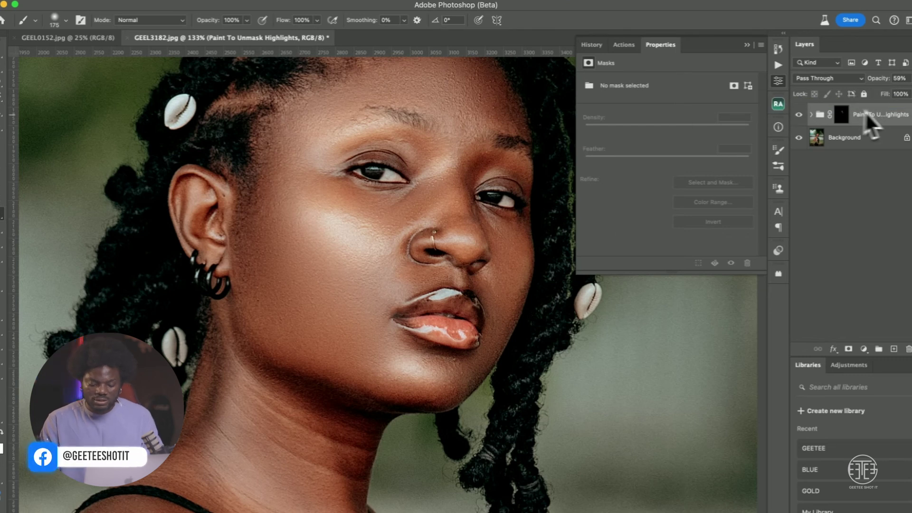
key("Delete")
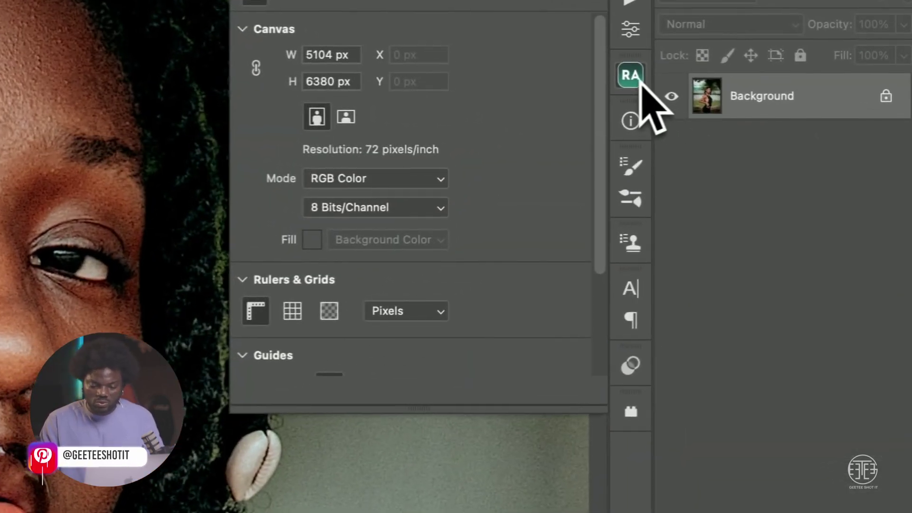
Step: Create a Magic Eyes group with the Beauty Retouch panel, and whiten the eye white on the Clean Eye Whites Here mask using a size 10 brush
left_click(778, 104)
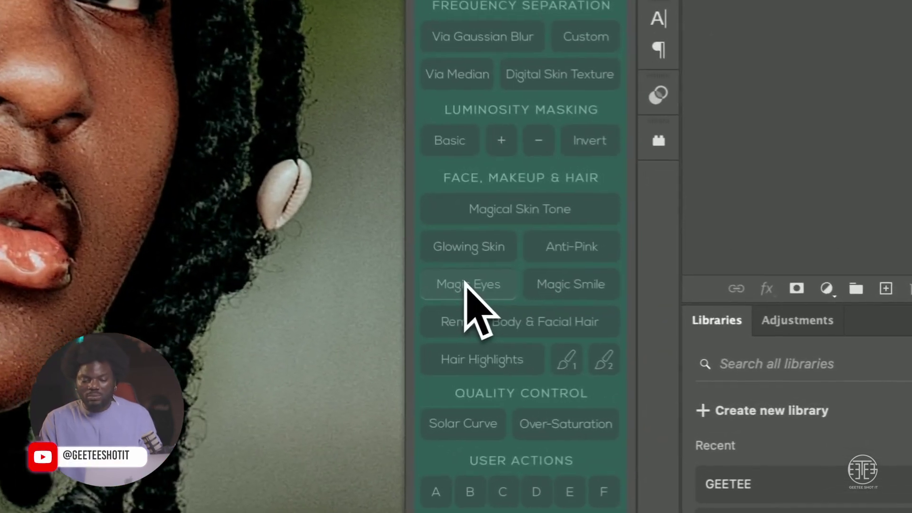
left_click(458, 282)
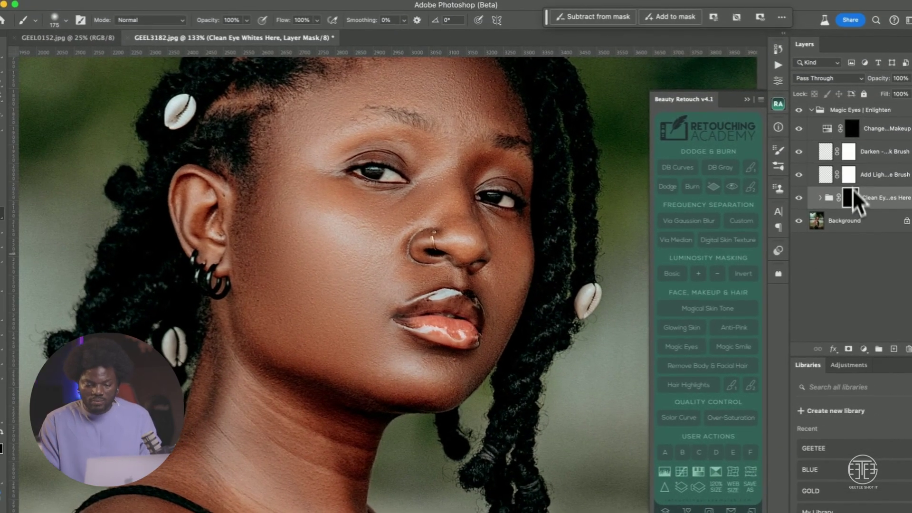
scroll(367, 221, "up", 5)
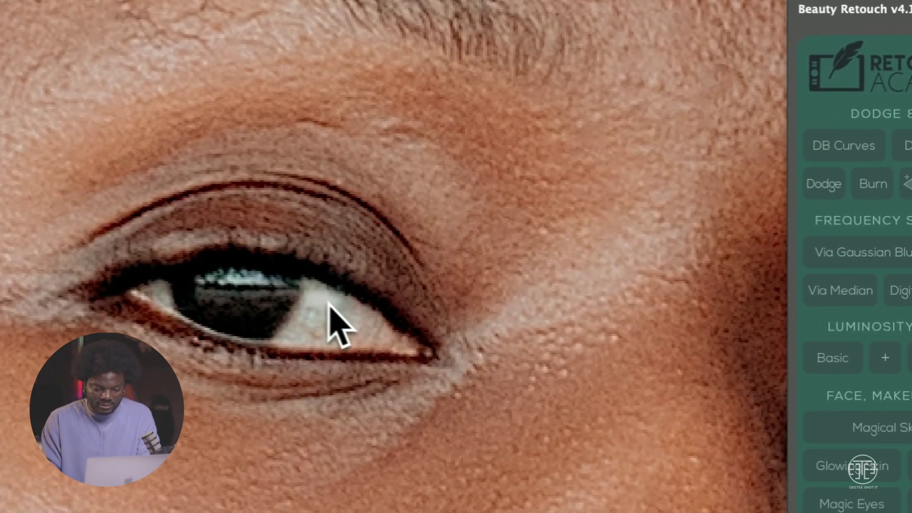
left_click_drag(330, 306, 401, 346)
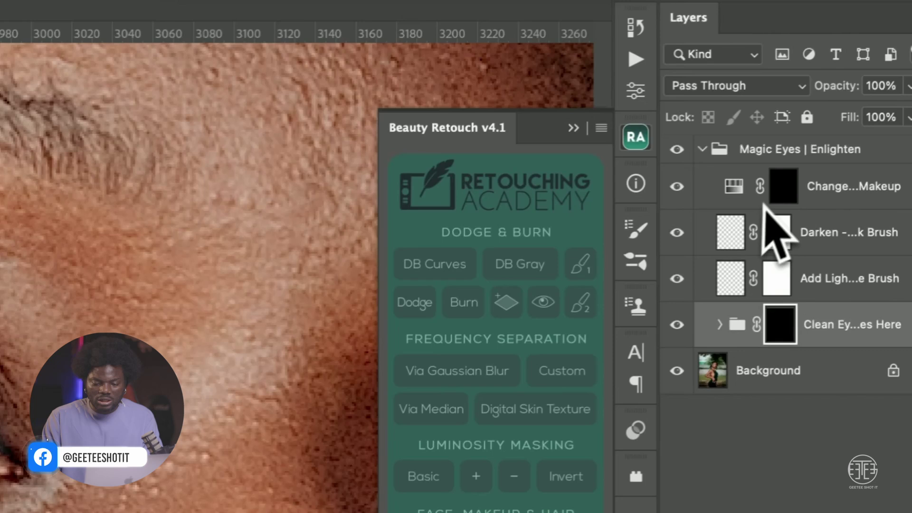
Step: Paint the iris on the Change Color of Eyes, or Makeup mask with a size 30 brush, and set that layer's hue to 360
left_click(772, 198)
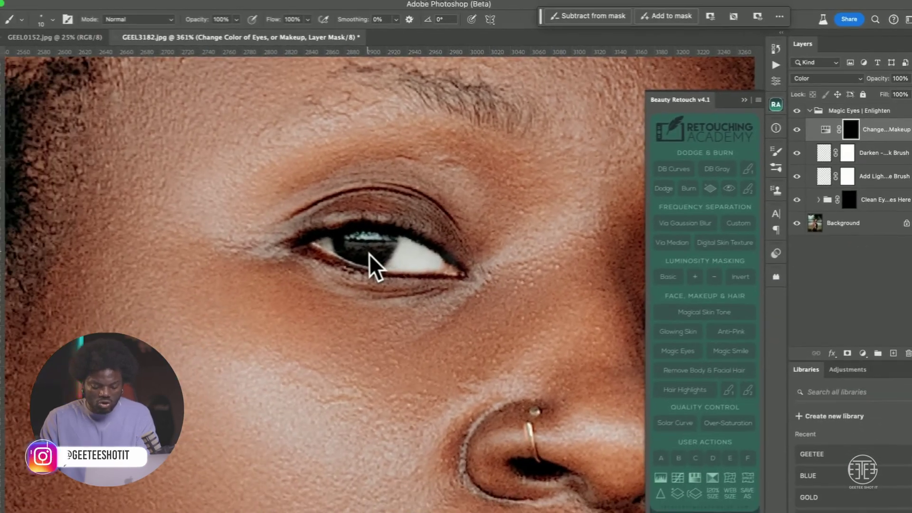
key("bracketright")
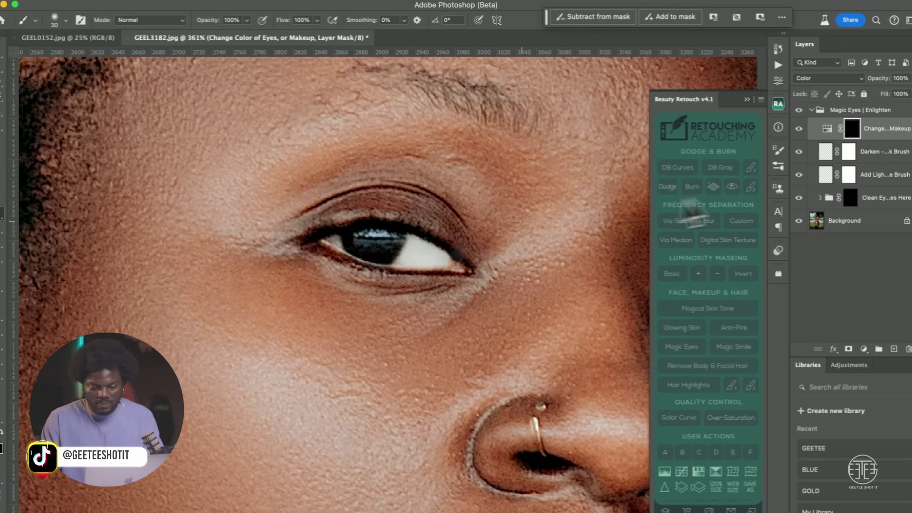
scroll(430, 240, "up", 3)
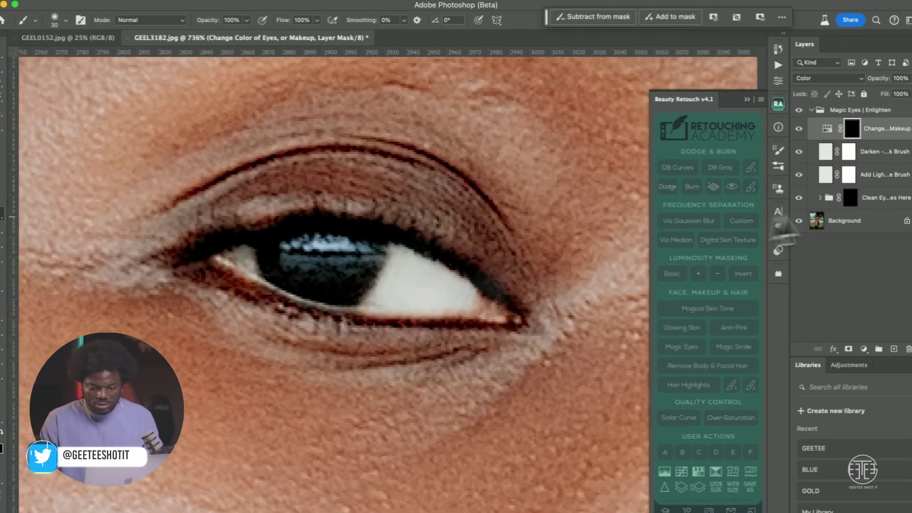
left_click(827, 129)
mouse_move(679, 126)
left_mouse_down()
mouse_move(609, 126)
mouse_move(691, 128)
left_mouse_up()
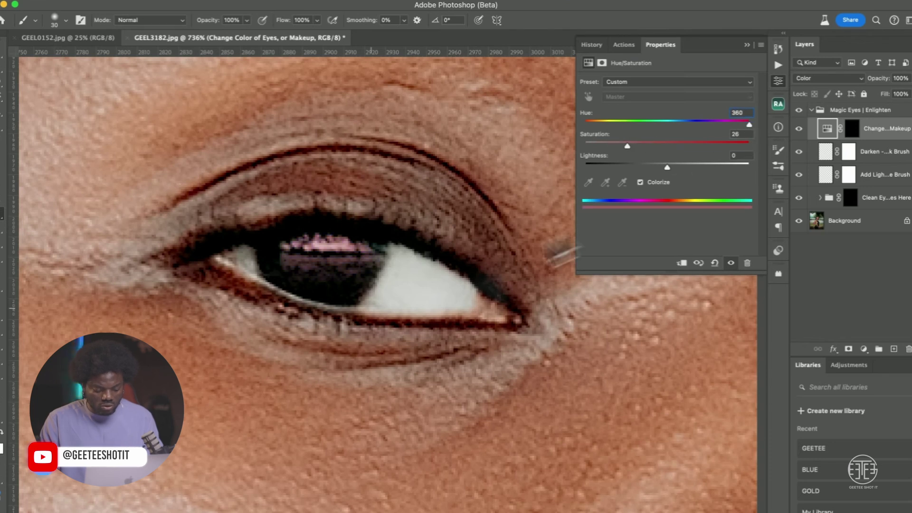
Step: Check both eyes and lower the opacity of the Clean Eye Whites Here group
scroll(347, 318, "down", 2)
scroll(346, 318, "up", 4)
scroll(346, 317, "down", 6)
scroll(346, 317, "up", 2)
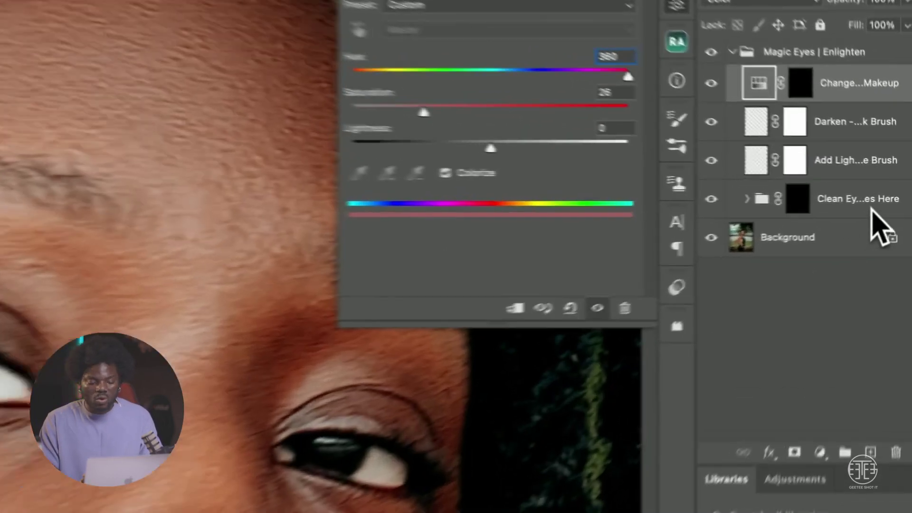
left_click(883, 199)
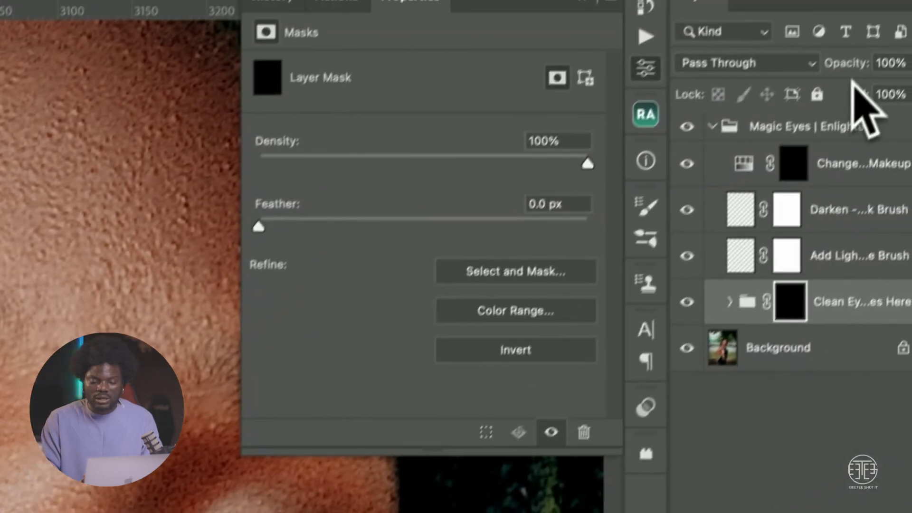
left_click_drag(829, 97, 781, 102)
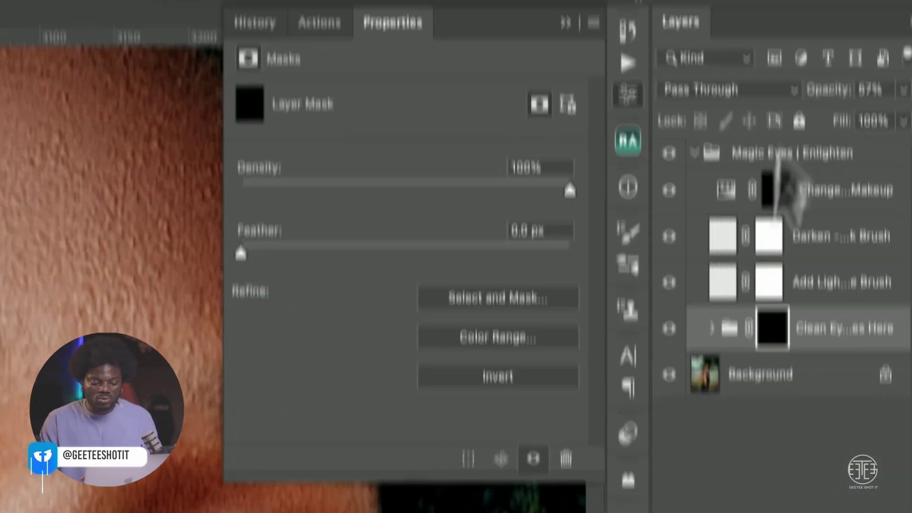